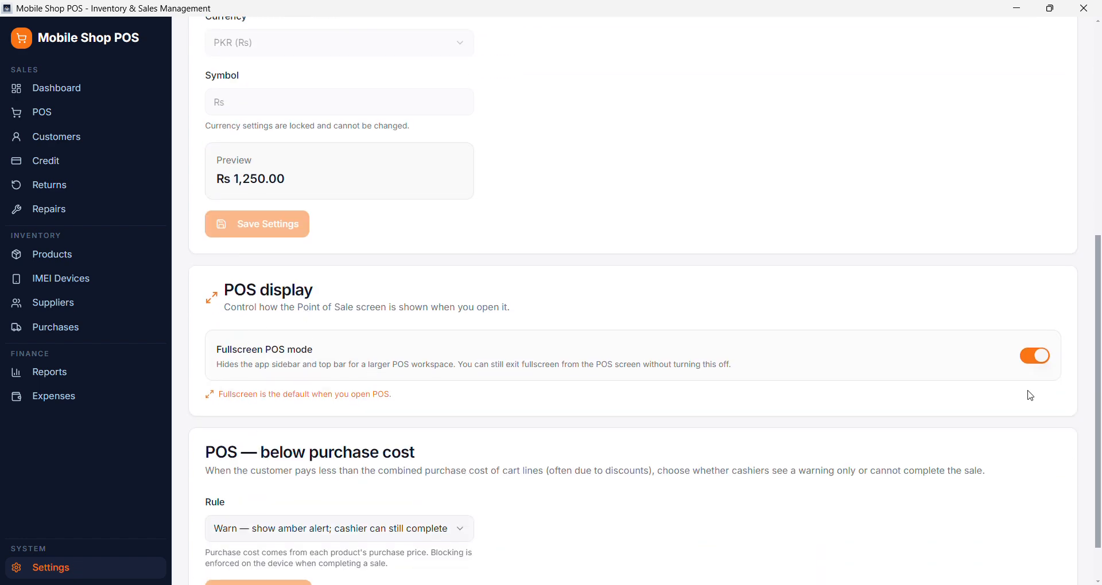
pyautogui.scroll(-1, 469, 498)
# - Review the general, brand, category and expense category settings, including the form for adding a brand
pyautogui.scroll(8, 468, 497)
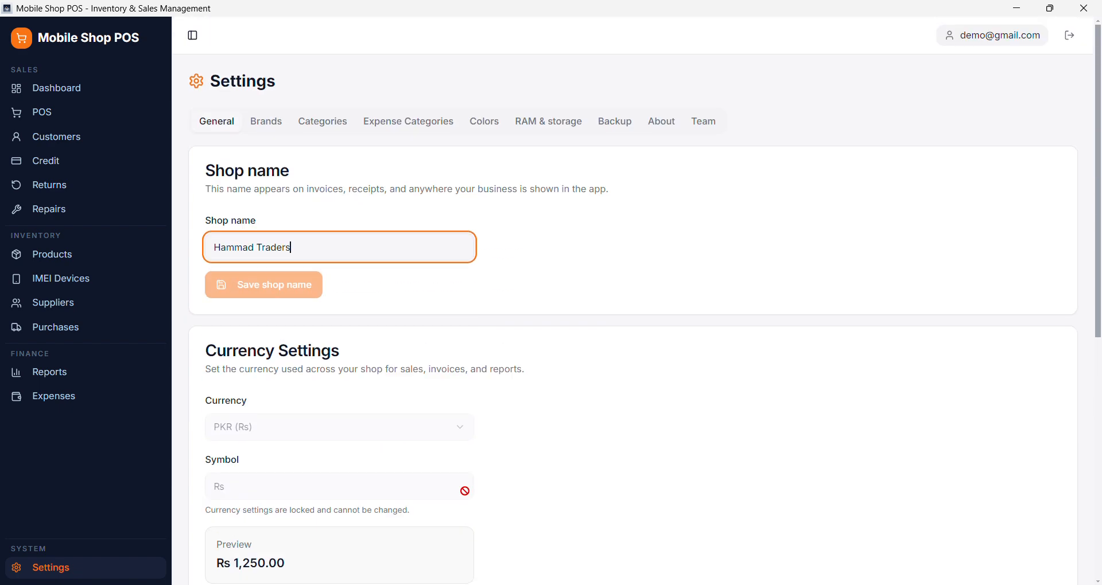
pyautogui.click(269, 122)
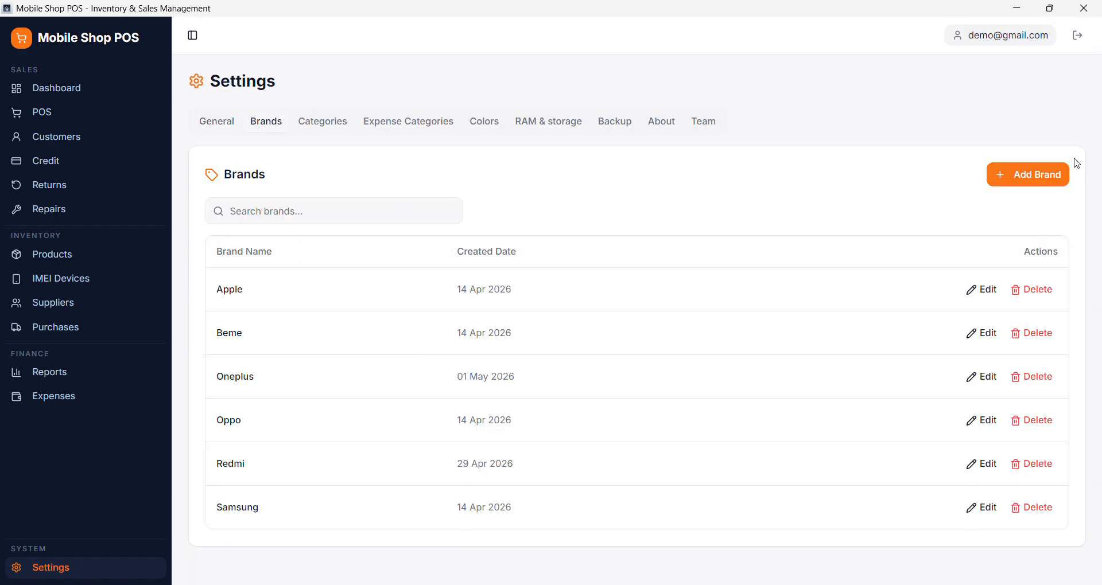
pyautogui.click(1022, 179)
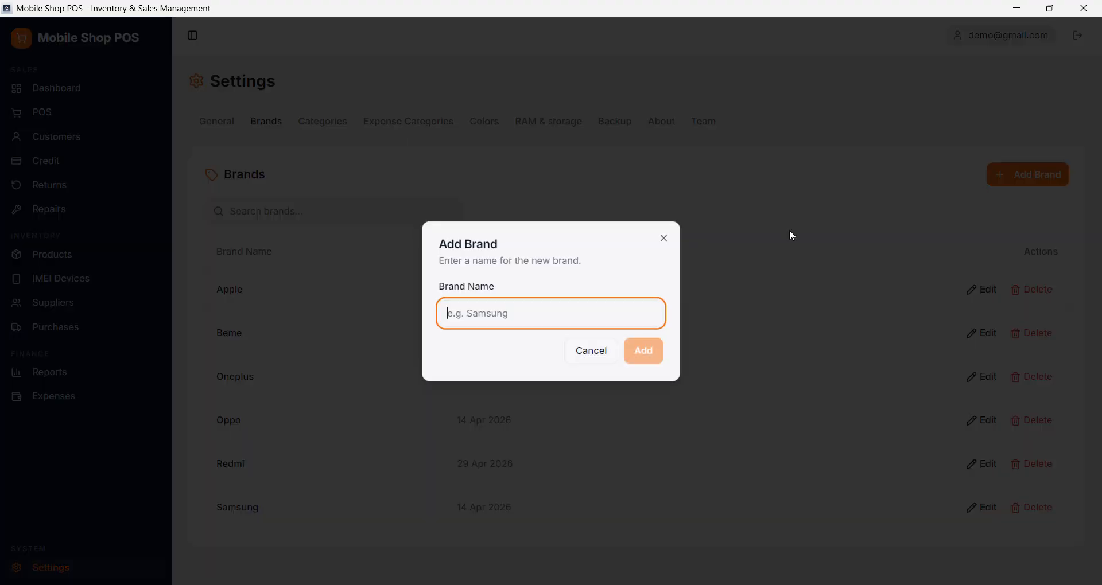
pyautogui.click(664, 238)
pyautogui.click(321, 121)
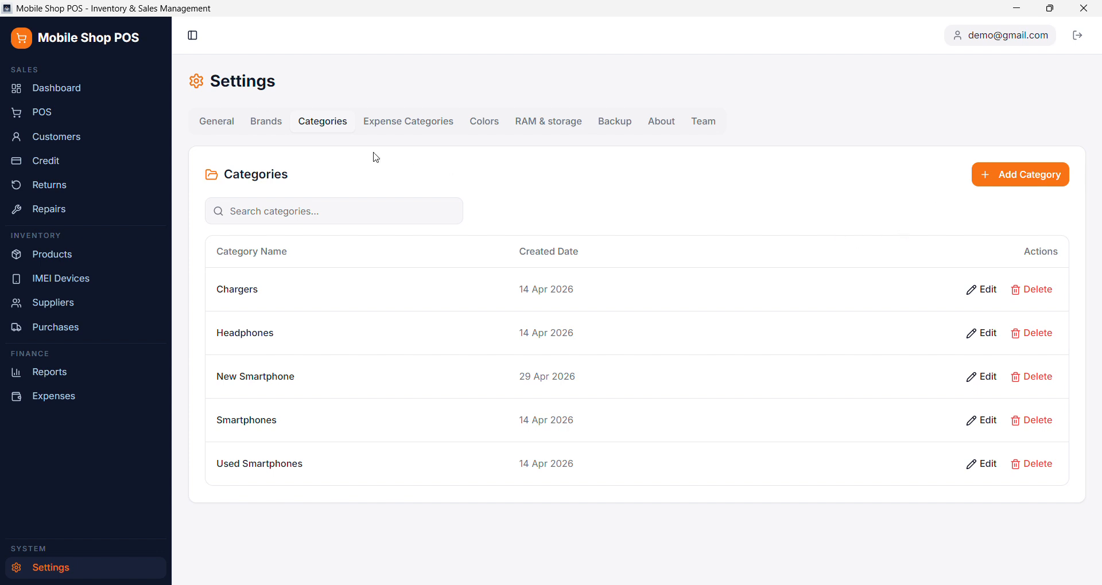
pyautogui.click(401, 121)
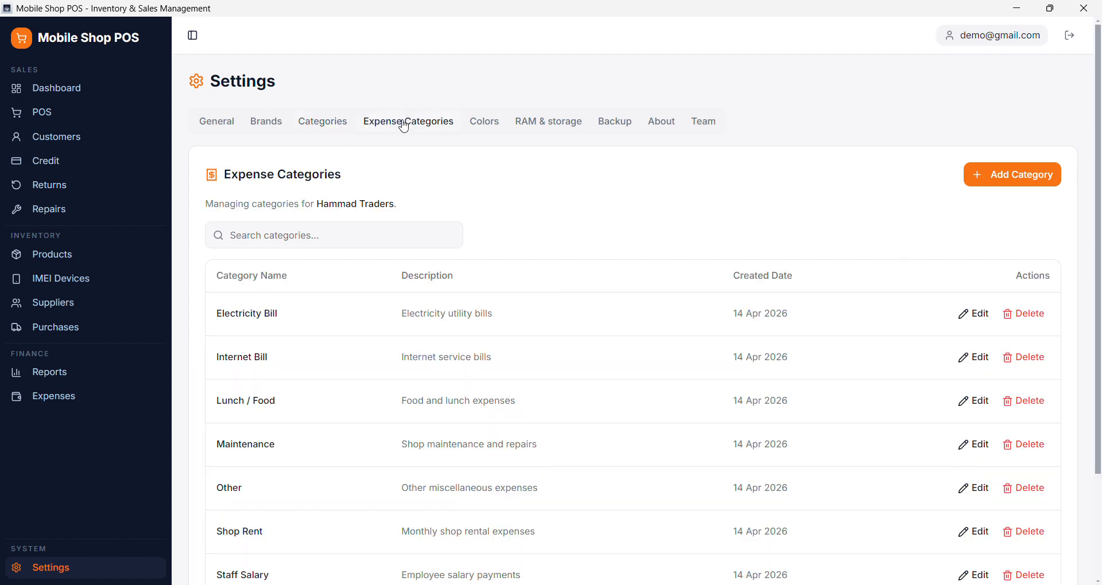
# - Add a color named Gray with hex code #434242 to the shop's color list
pyautogui.click(481, 130)
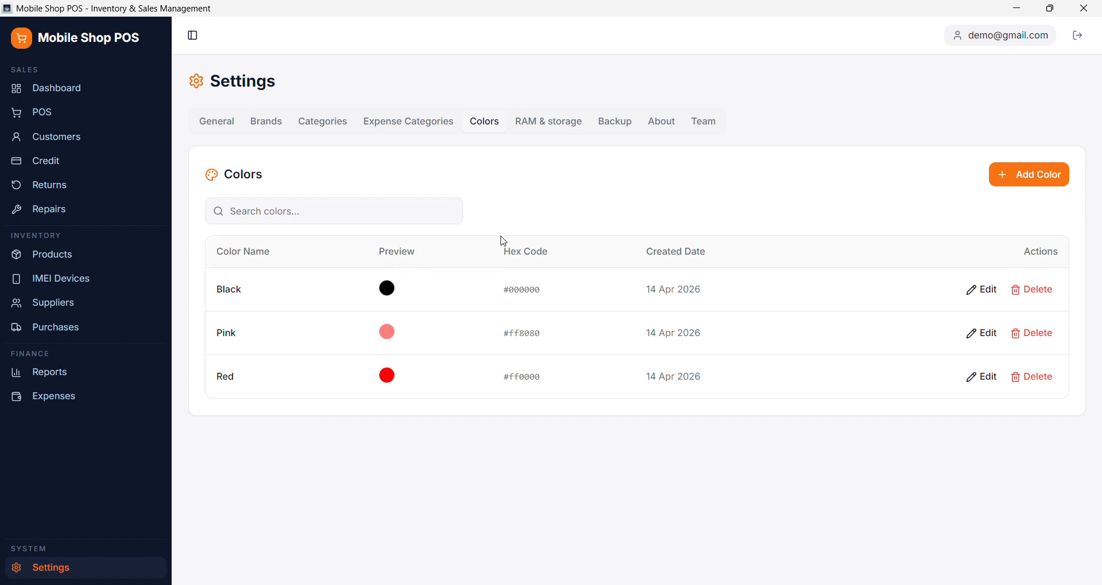
pyautogui.click(1041, 175)
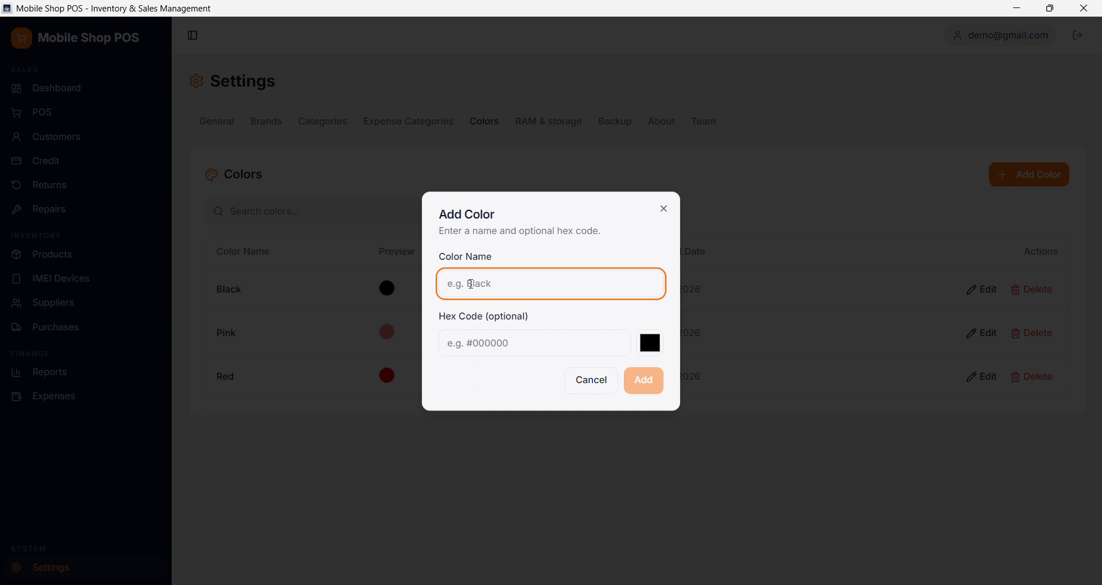
pyautogui.write('Gray')
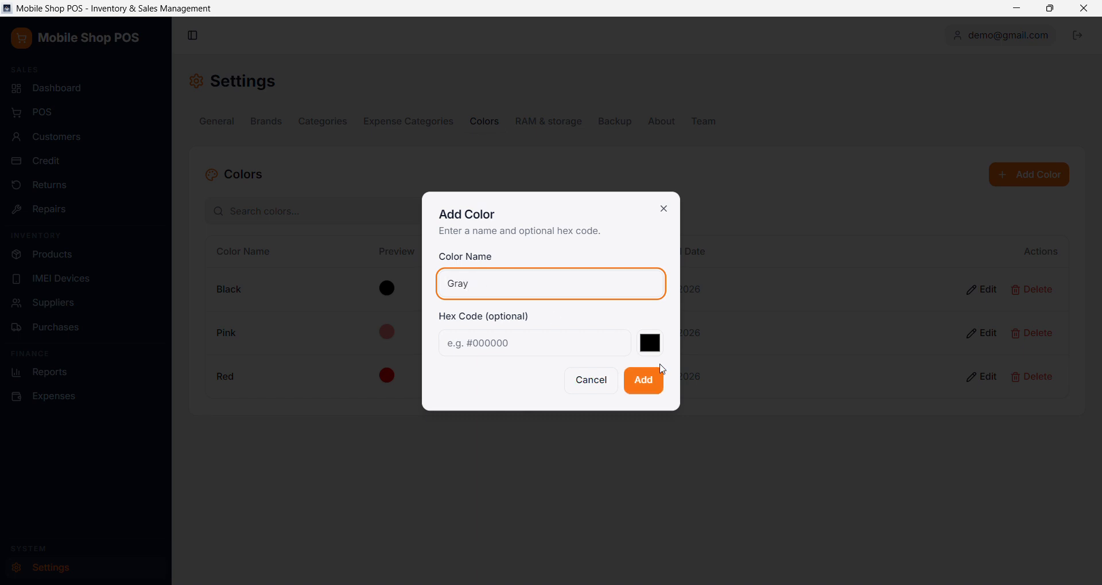
pyautogui.click(651, 347)
pyautogui.moveTo(652, 404); pyautogui.dragTo(642, 428)
pyautogui.click(526, 392)
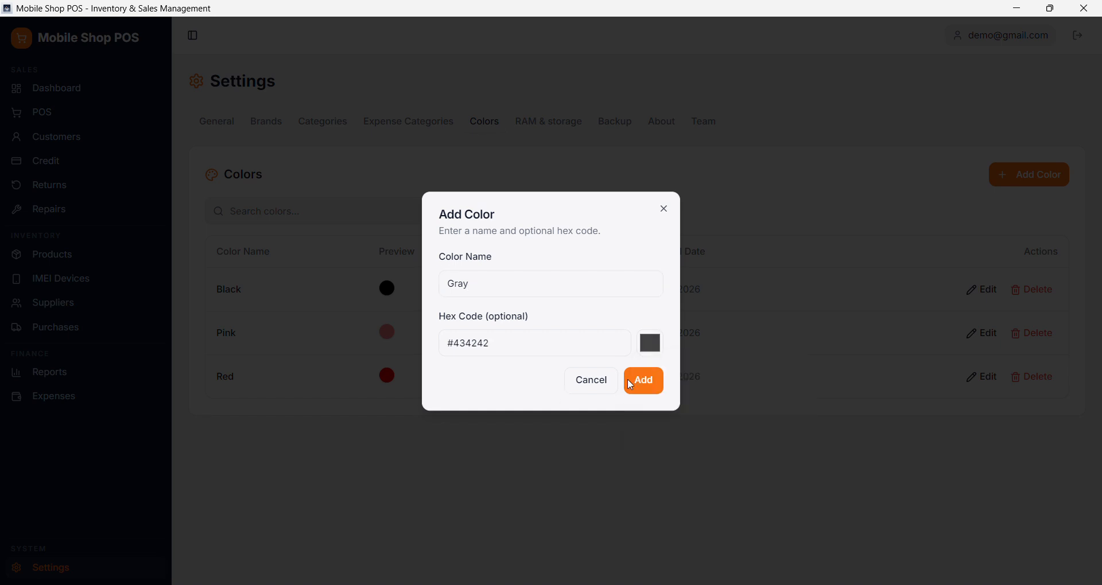
pyautogui.click(655, 380)
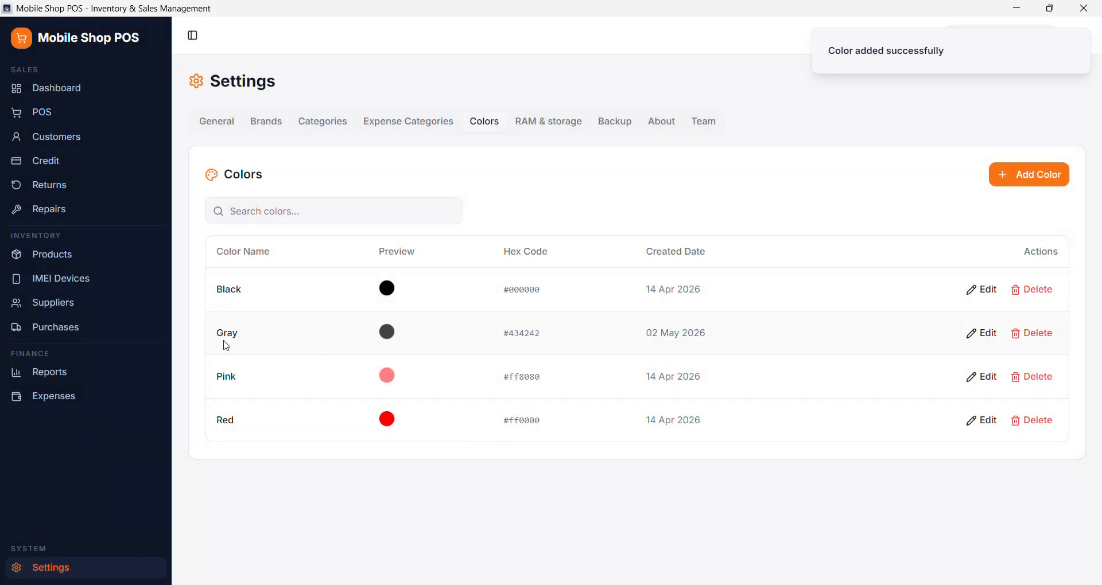
# - Review the RAM and storage options defined in the settings
pyautogui.click(542, 121)
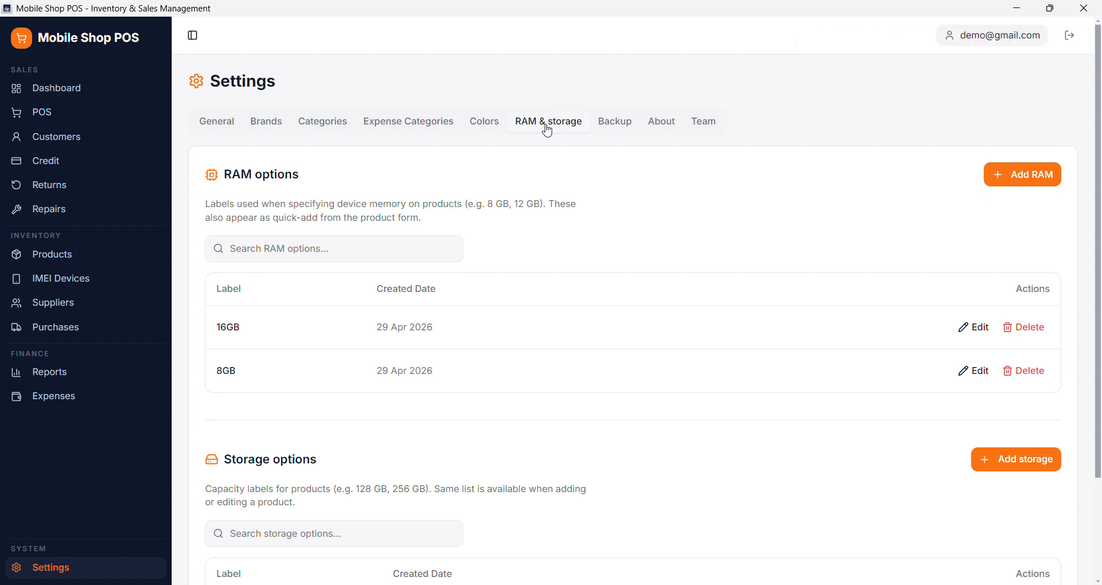
pyautogui.scroll(-2, 479, 434)
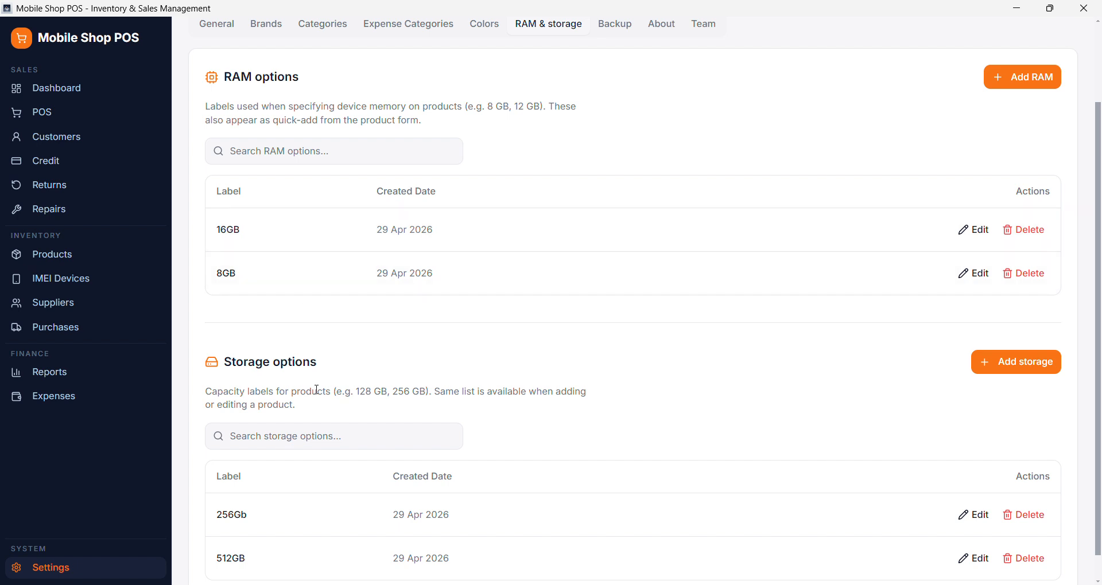
pyautogui.scroll(-1, 253, 373)
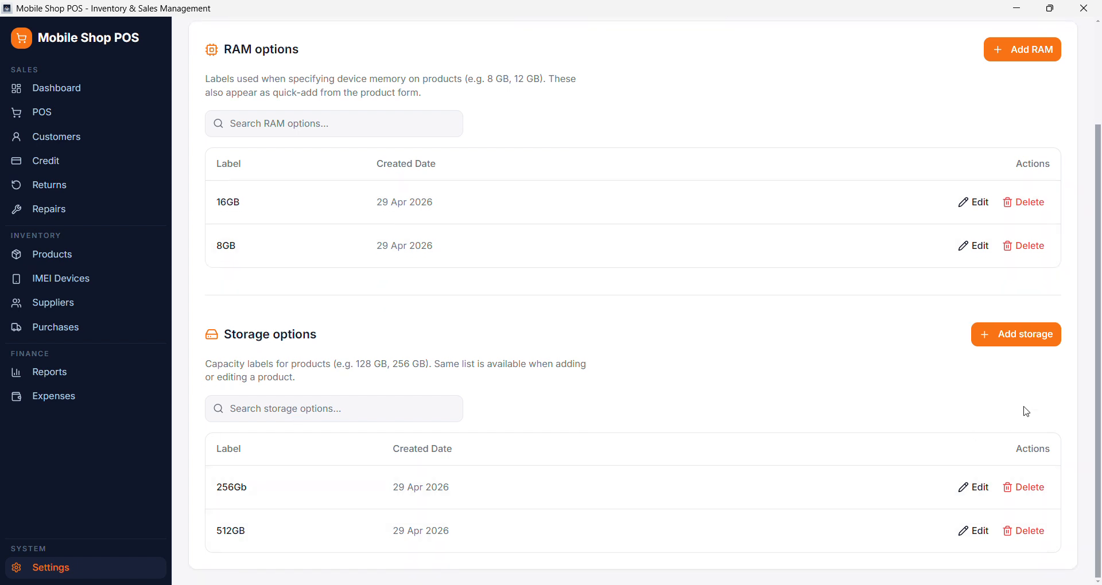
pyautogui.scroll(3, 918, 333)
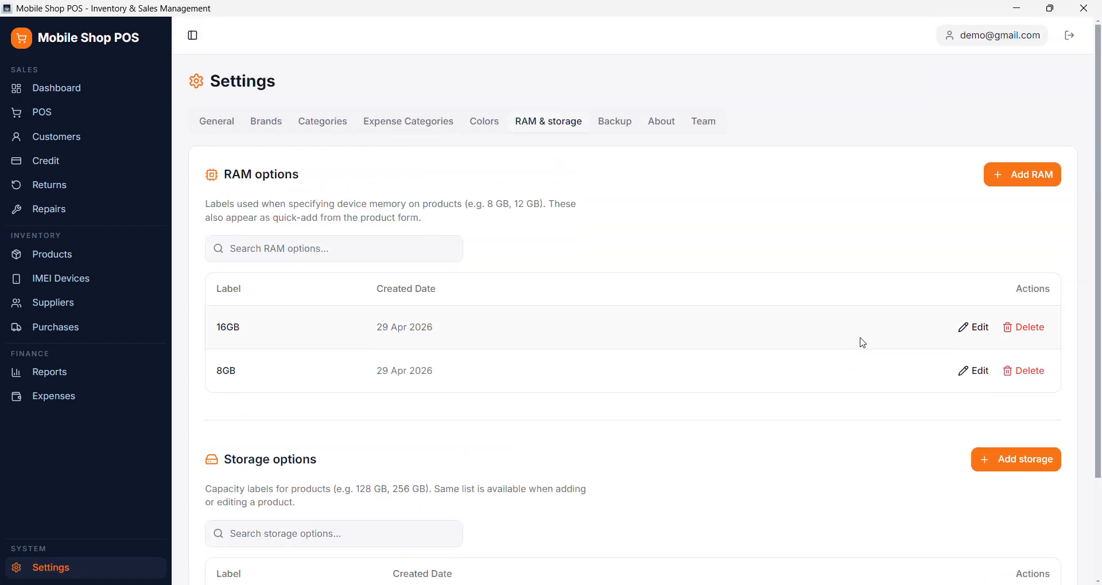
pyautogui.scroll(-2, 905, 423)
pyautogui.scroll(3, 861, 338)
# - Start a new product named One Plus 10 Pro and assign it the Oneplus brand
pyautogui.click(53, 260)
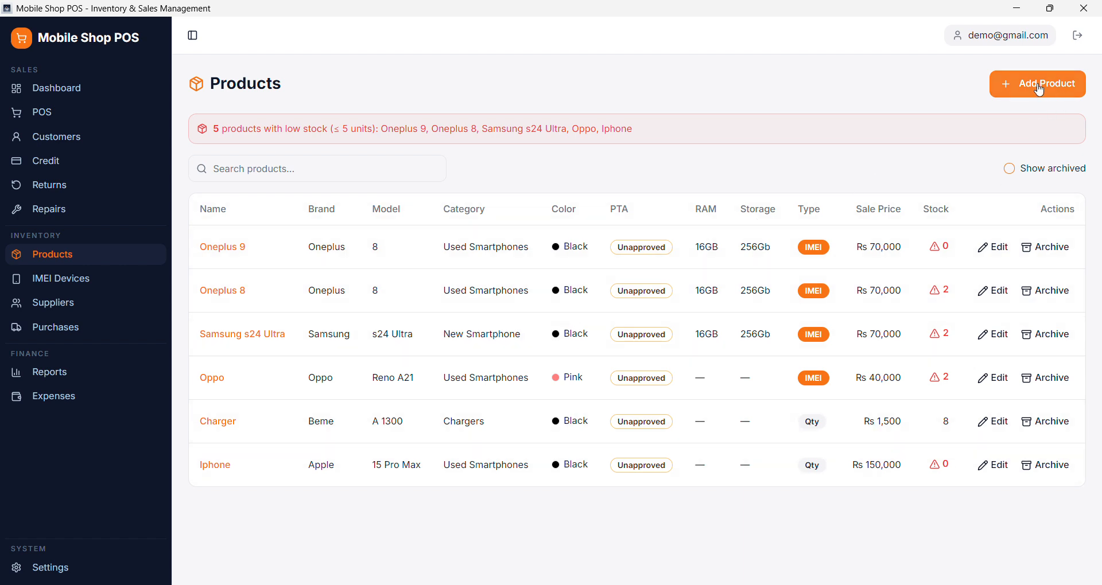
pyautogui.click(1037, 85)
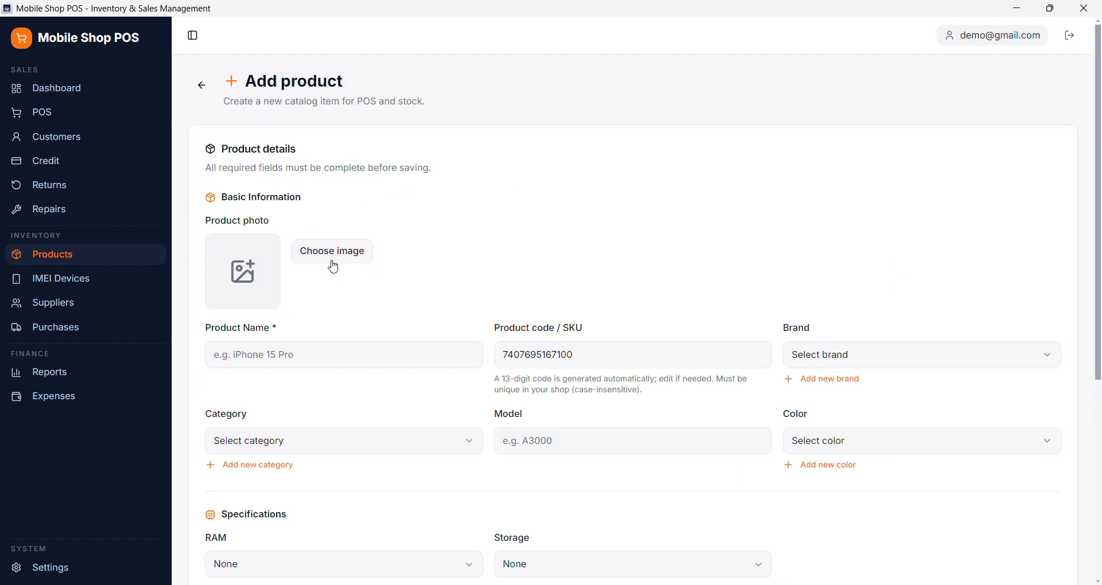
pyautogui.click(278, 360)
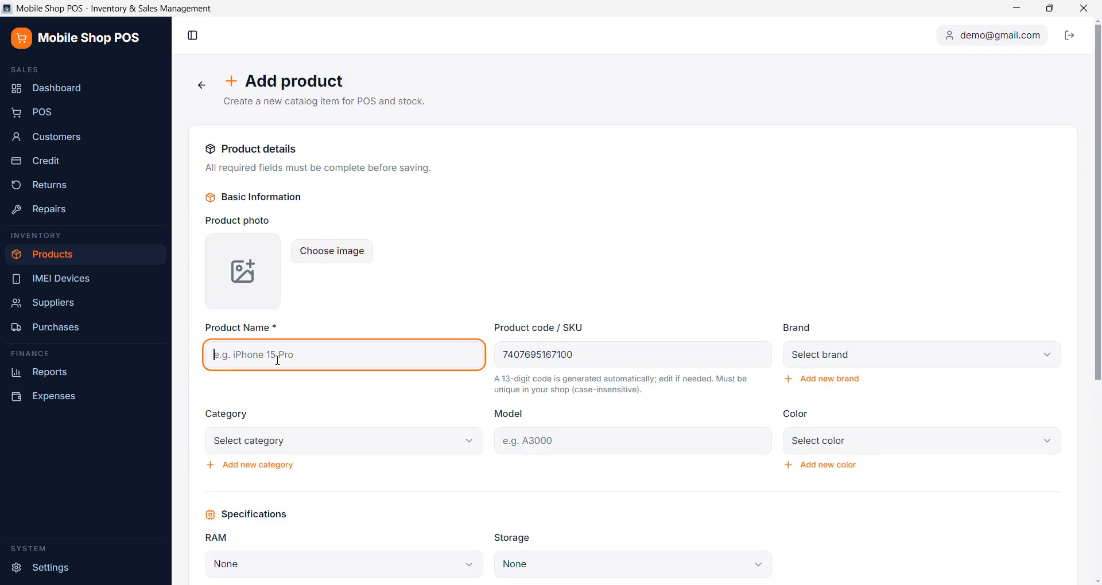
pyautogui.write('One Plus 10 Pro')
pyautogui.click(831, 356)
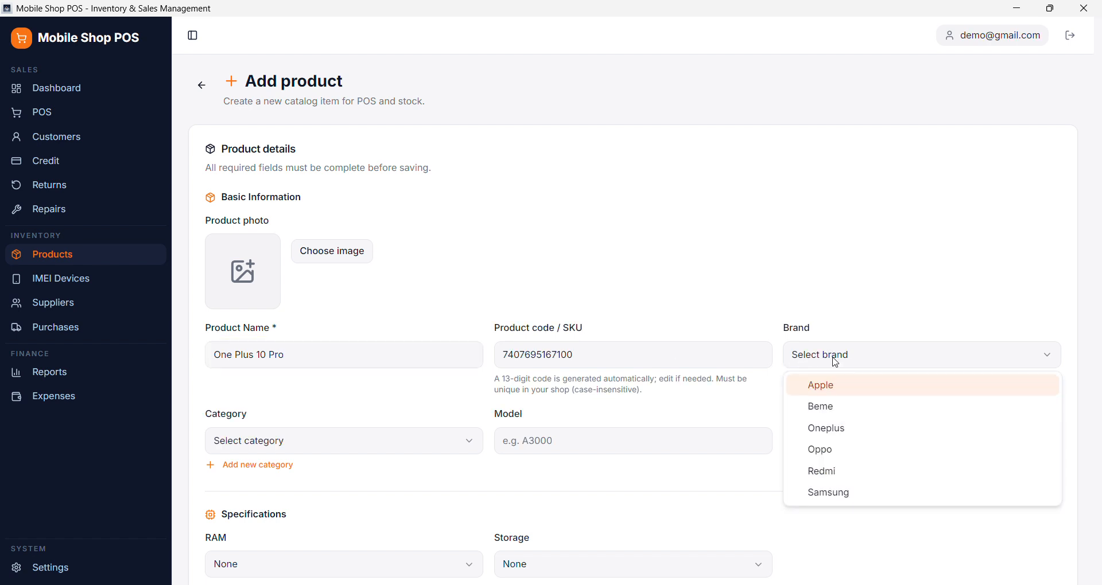
pyautogui.click(828, 431)
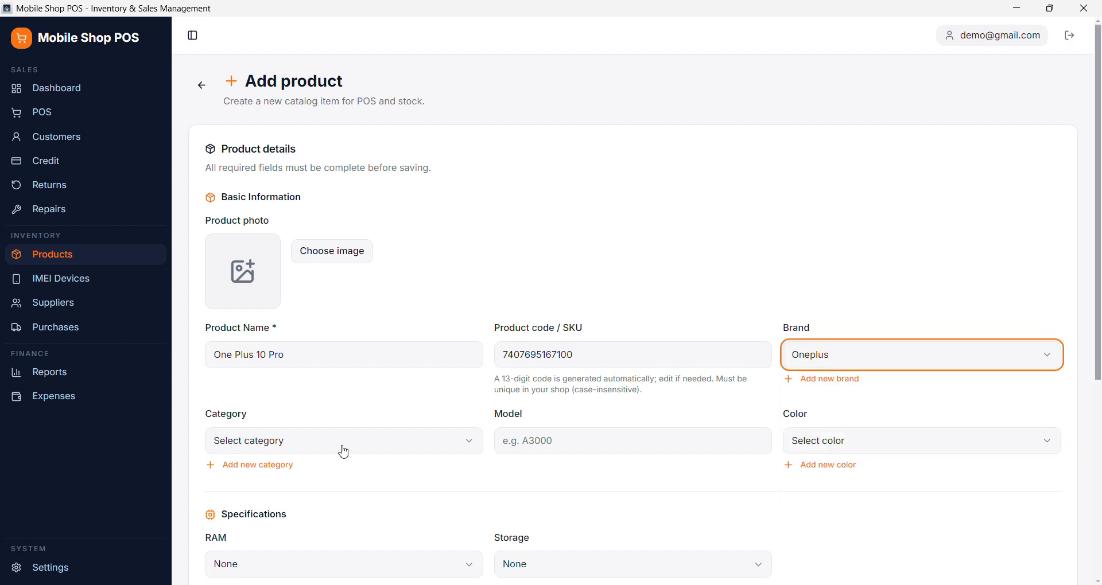
# - Set the product's category to Used Smartphones, its model to 10 Pro and its color to Black
pyautogui.click(310, 454)
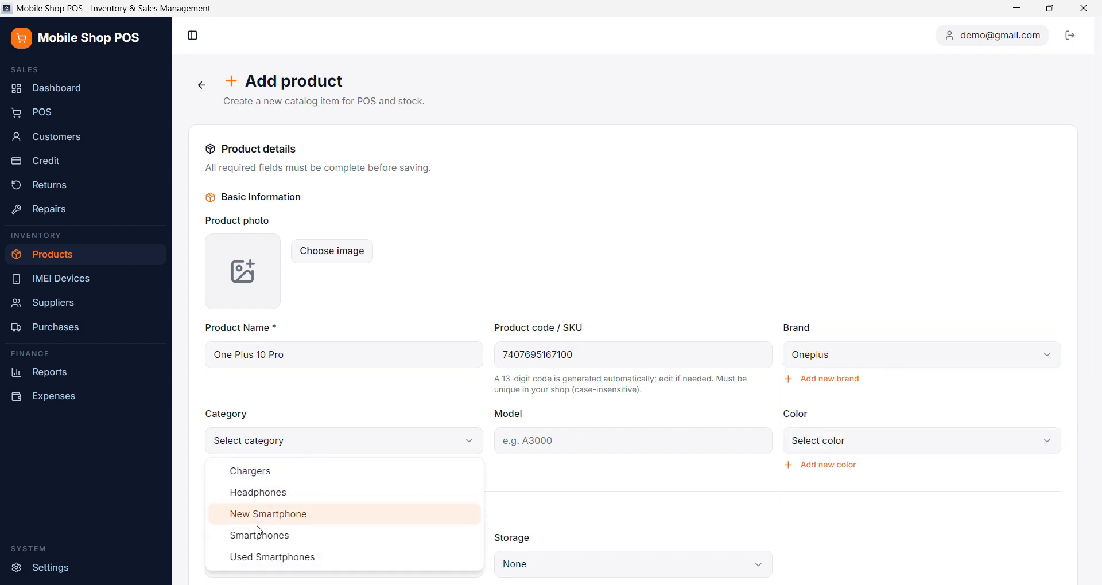
pyautogui.click(263, 557)
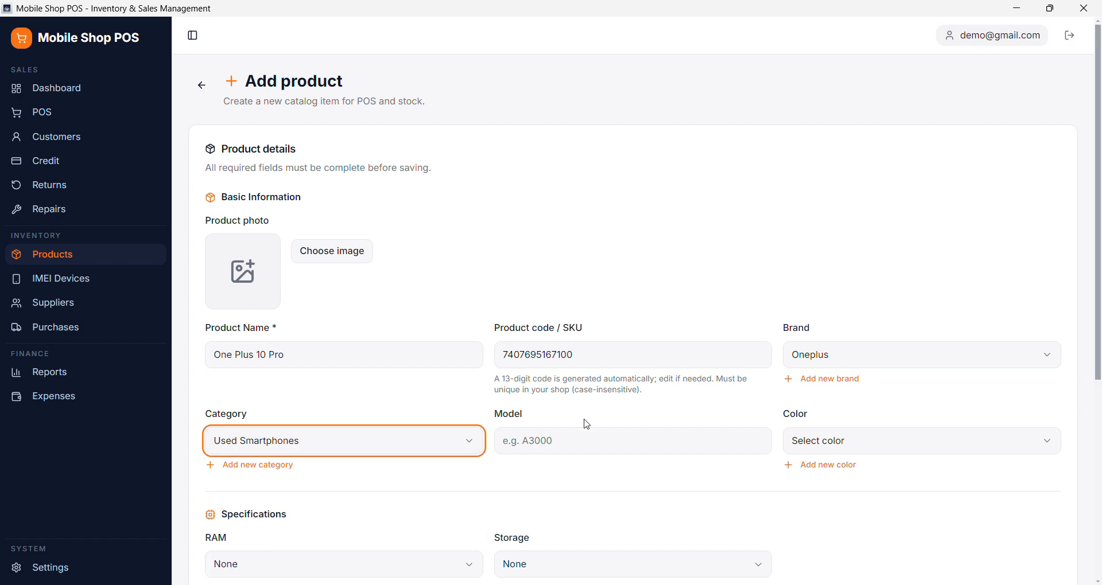
pyautogui.click(565, 451)
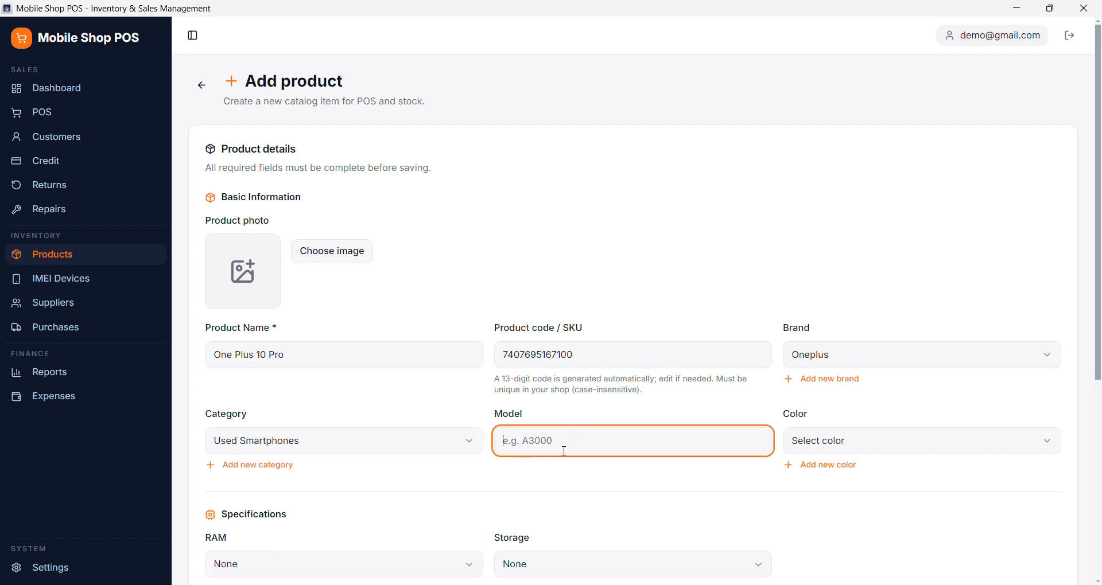
pyautogui.write('10 Pro')
pyautogui.click(825, 447)
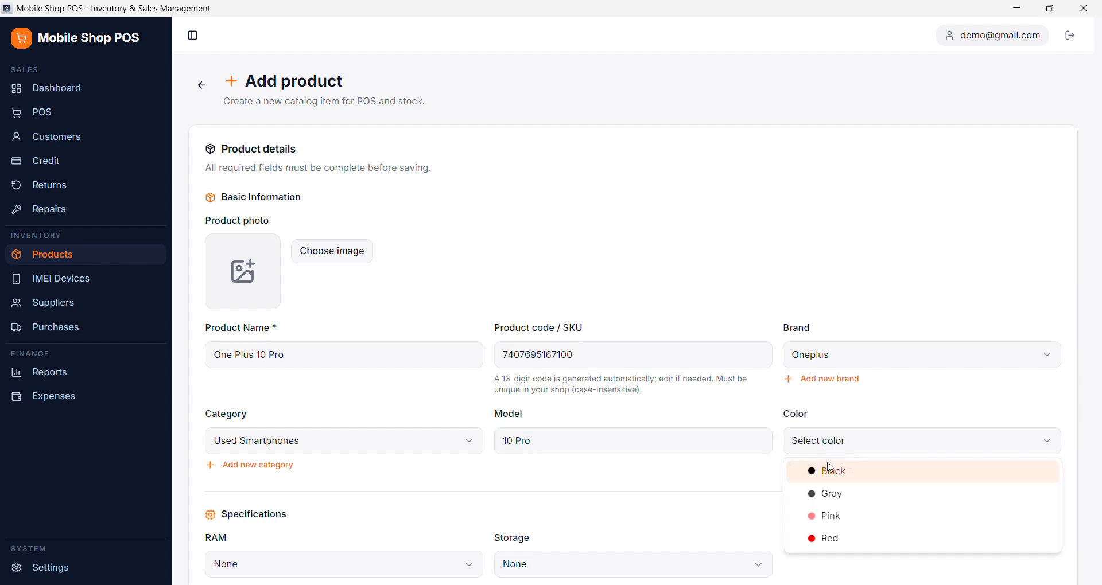
pyautogui.click(848, 483)
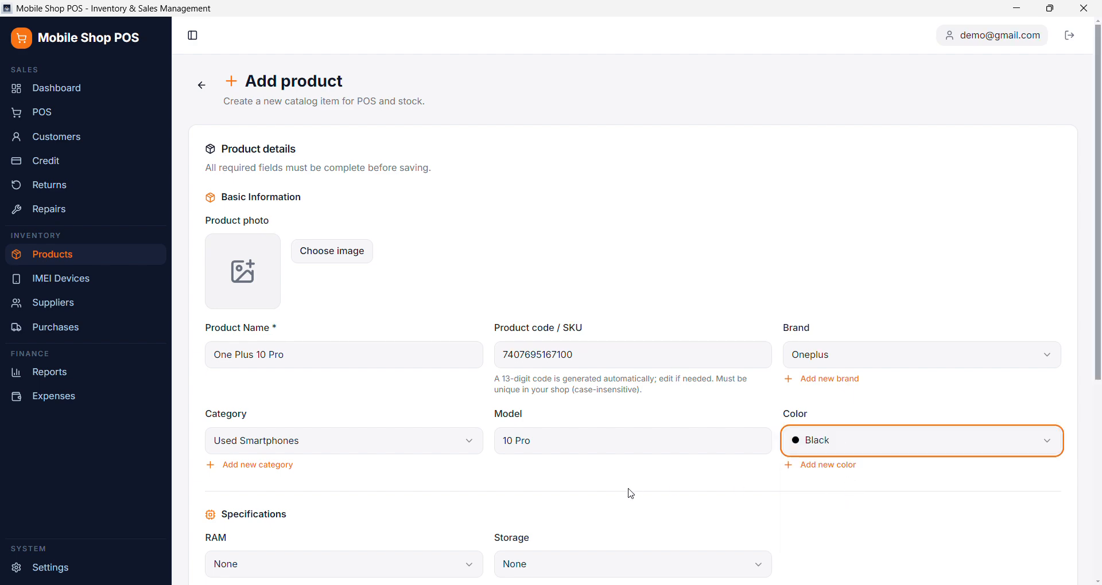
# - Specify 16GB of RAM and 512GB of storage for the new product
pyautogui.scroll(-5, 630, 492)
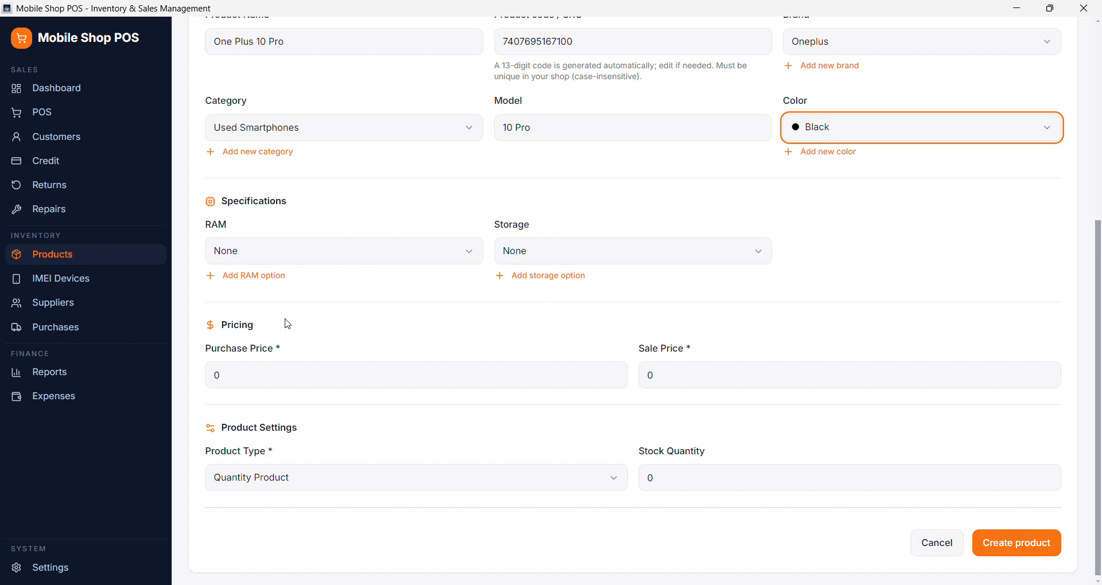
pyautogui.scroll(-1, 287, 323)
pyautogui.click(229, 259)
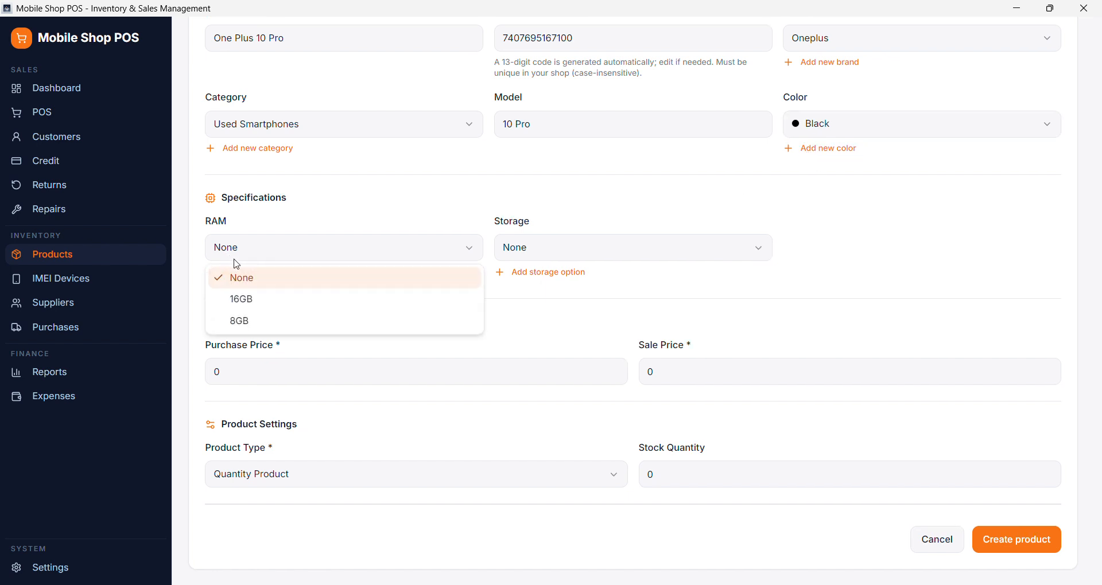
pyautogui.click(255, 296)
pyautogui.click(552, 247)
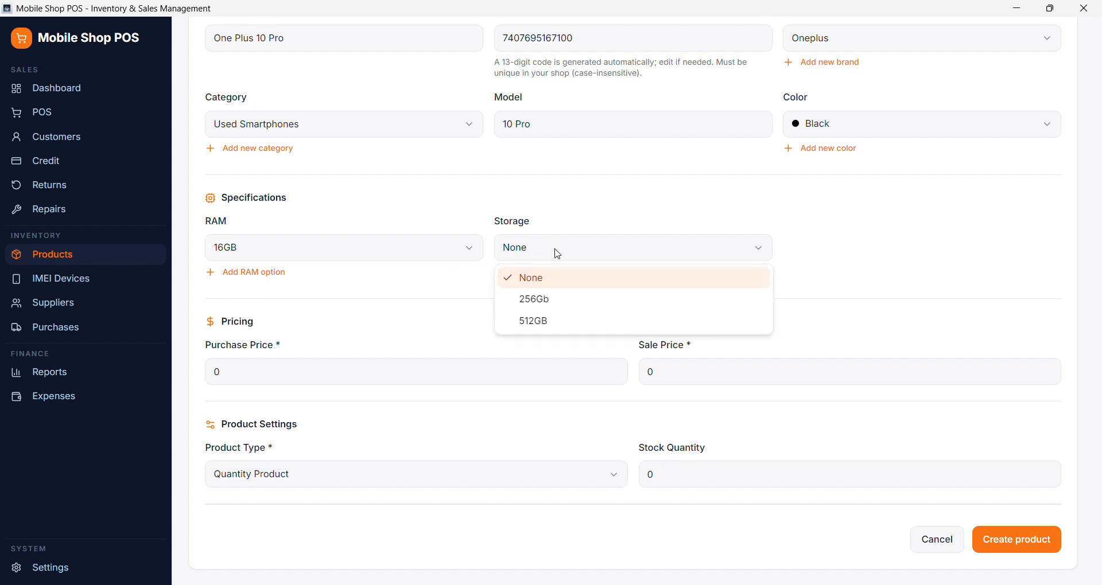
pyautogui.click(540, 320)
# - Set the product's purchase price to 50000 and its sale price to 70000
pyautogui.click(258, 368)
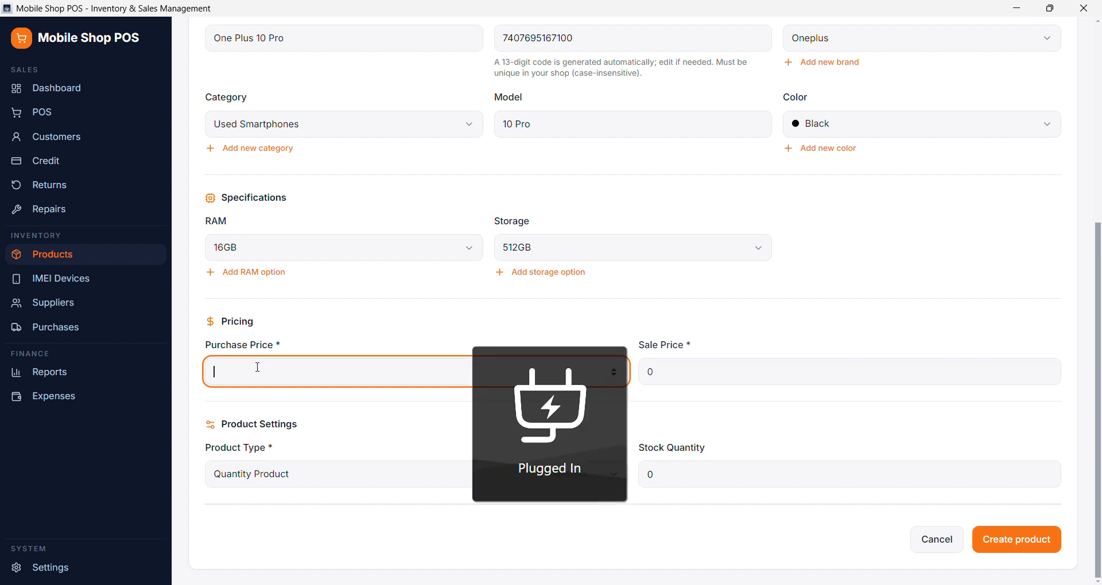
pyautogui.write('50000')
pyautogui.press('Tab')
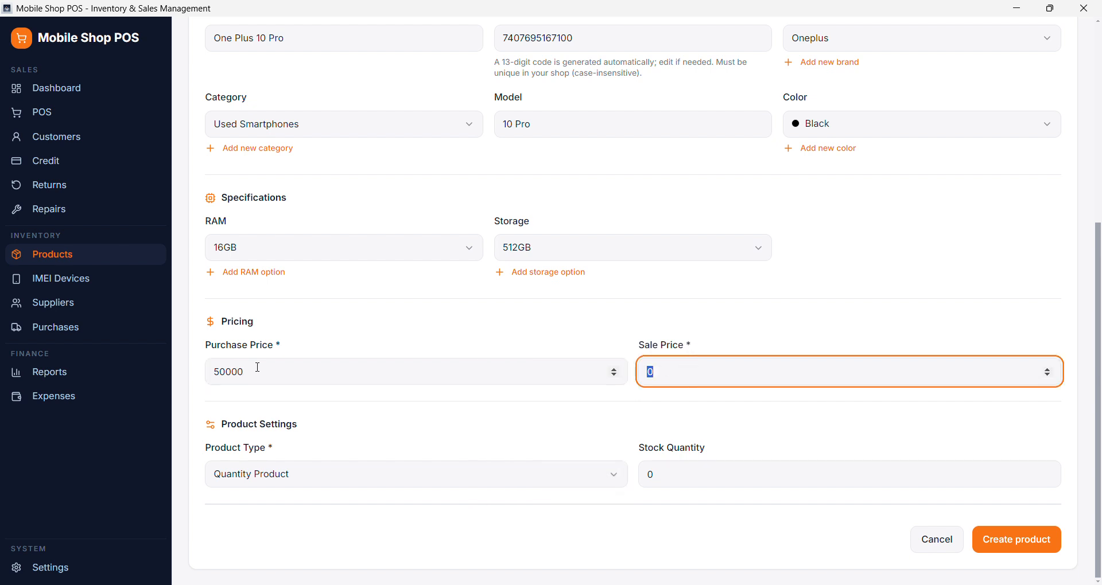
pyautogui.write('70000')
pyautogui.click(357, 458)
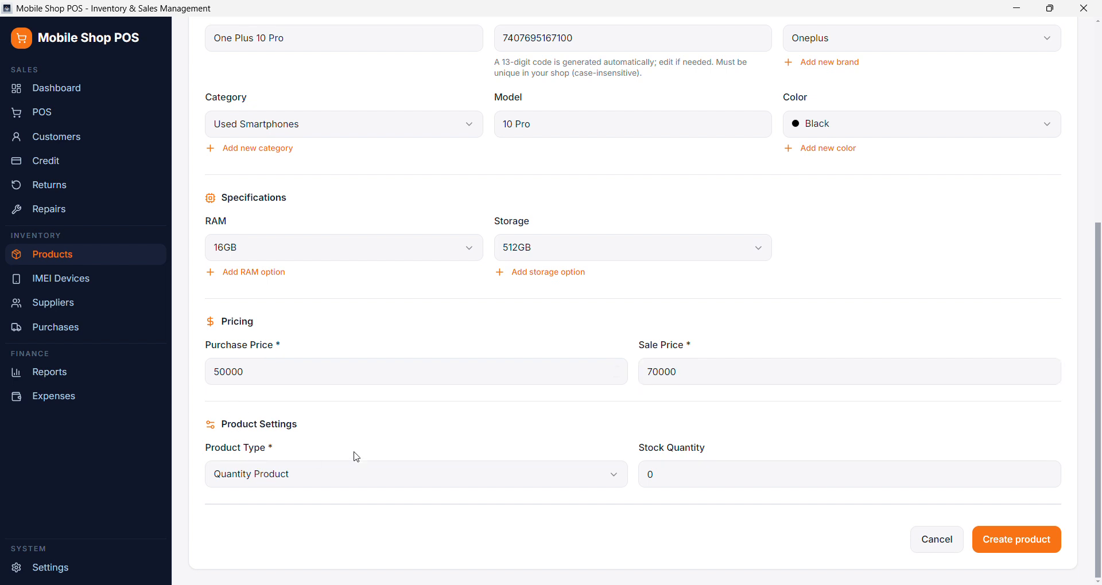
# - Keep the type as Quantity Product with a stock quantity of 0, and create the product
pyautogui.click(304, 483)
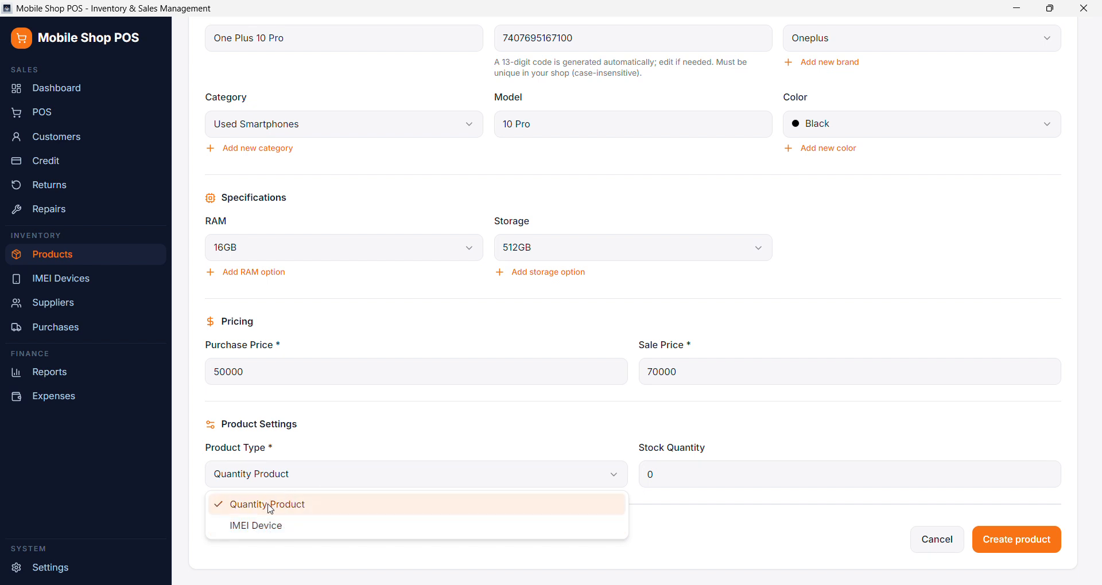
pyautogui.click(524, 424)
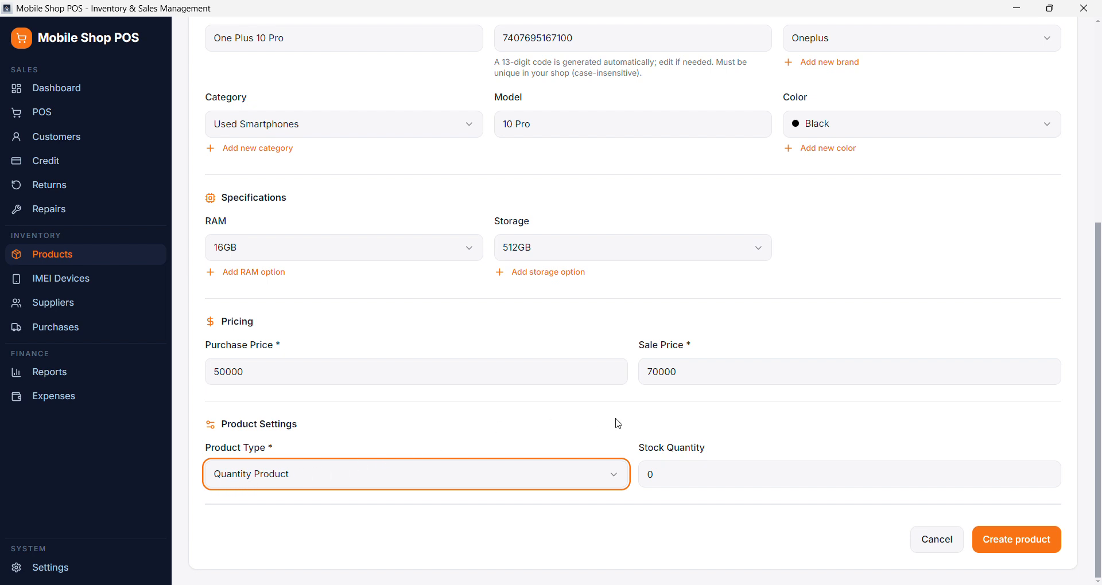
pyautogui.click(690, 475)
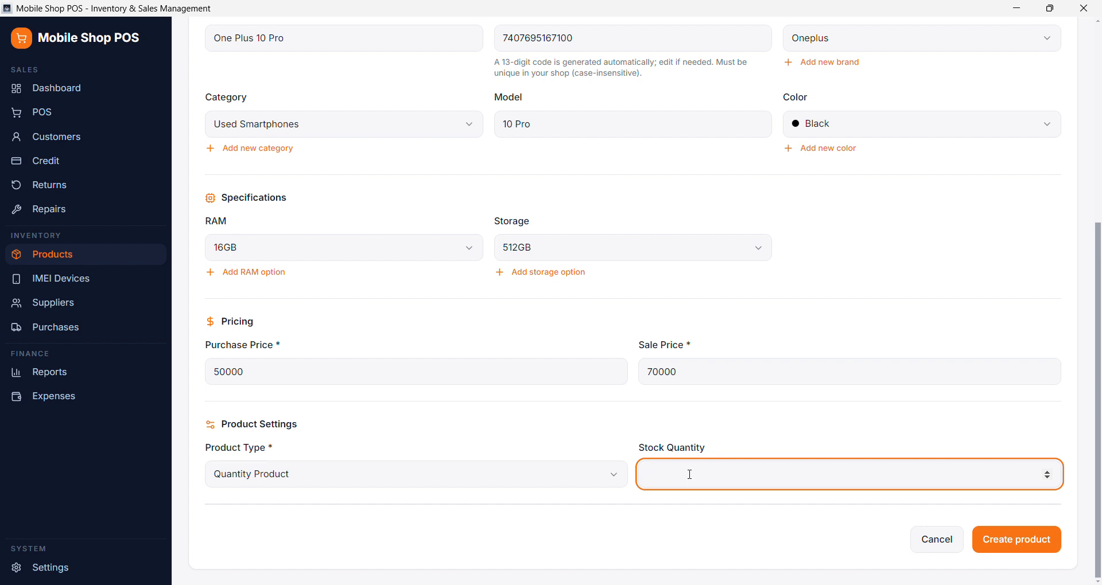
pyautogui.write('0')
pyautogui.click(683, 523)
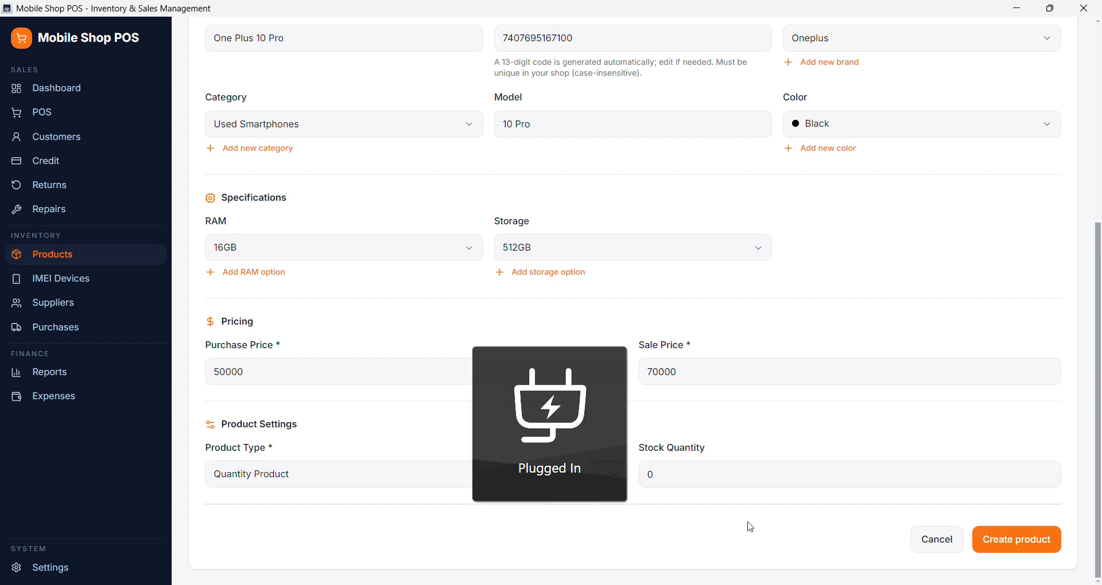
pyautogui.click(983, 543)
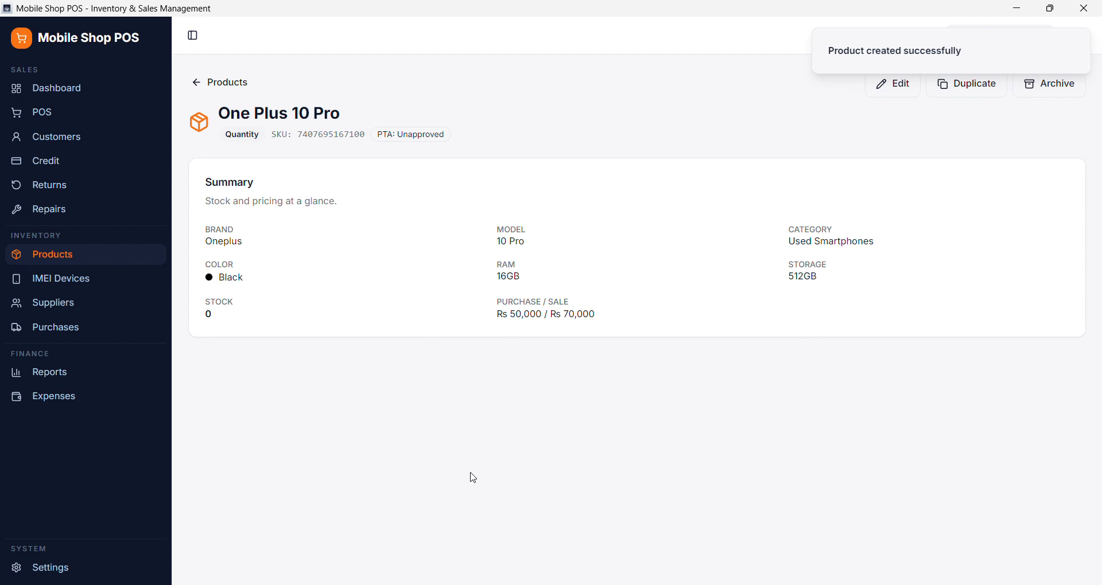
# - View the suppliers list and the blank form for adding a supplier, and close the form without creating one
pyautogui.click(63, 314)
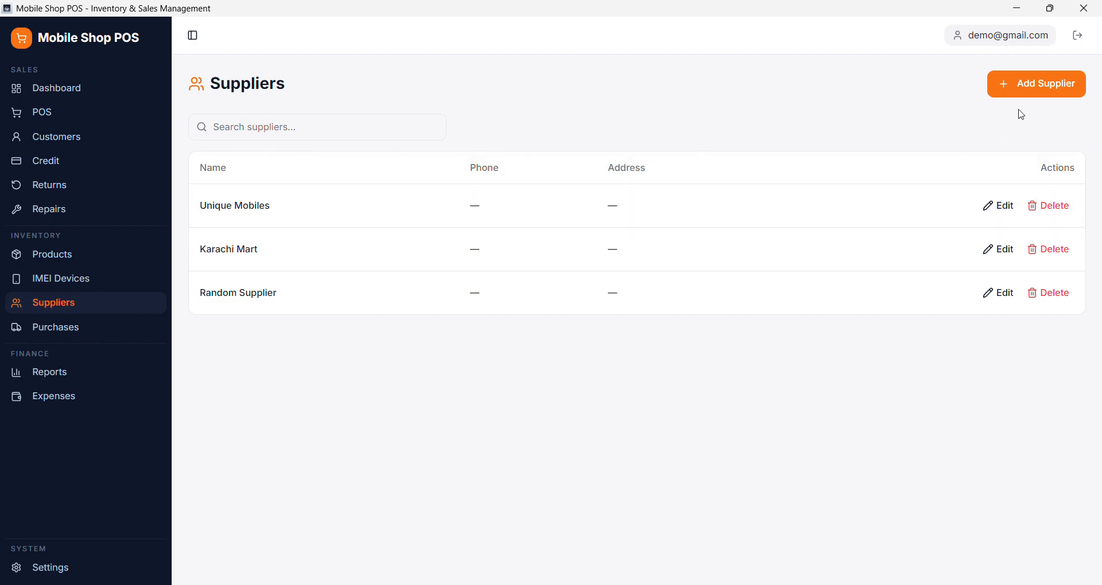
pyautogui.click(1039, 87)
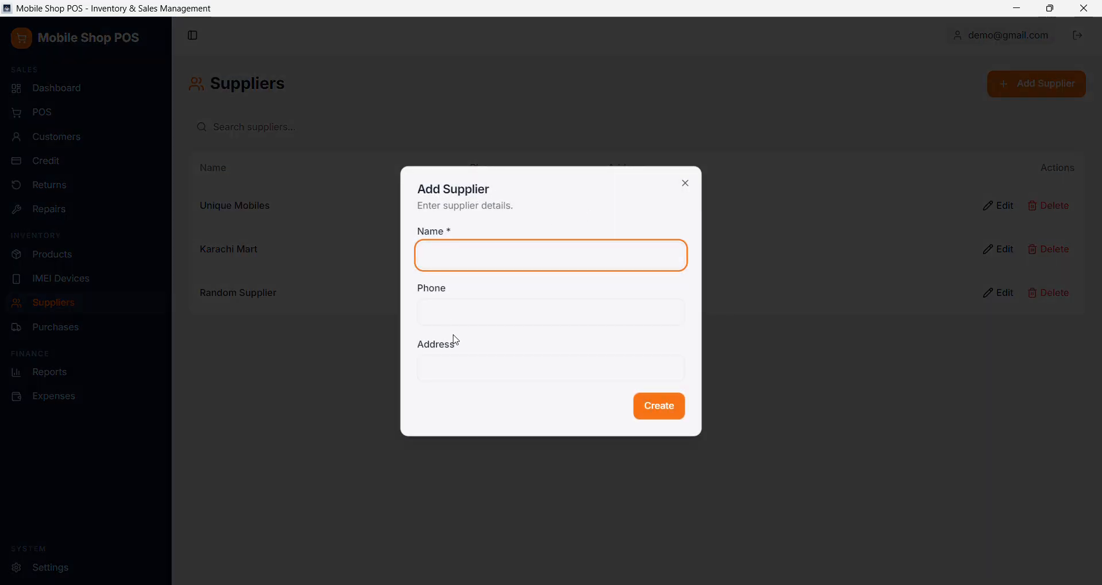
pyautogui.click(686, 183)
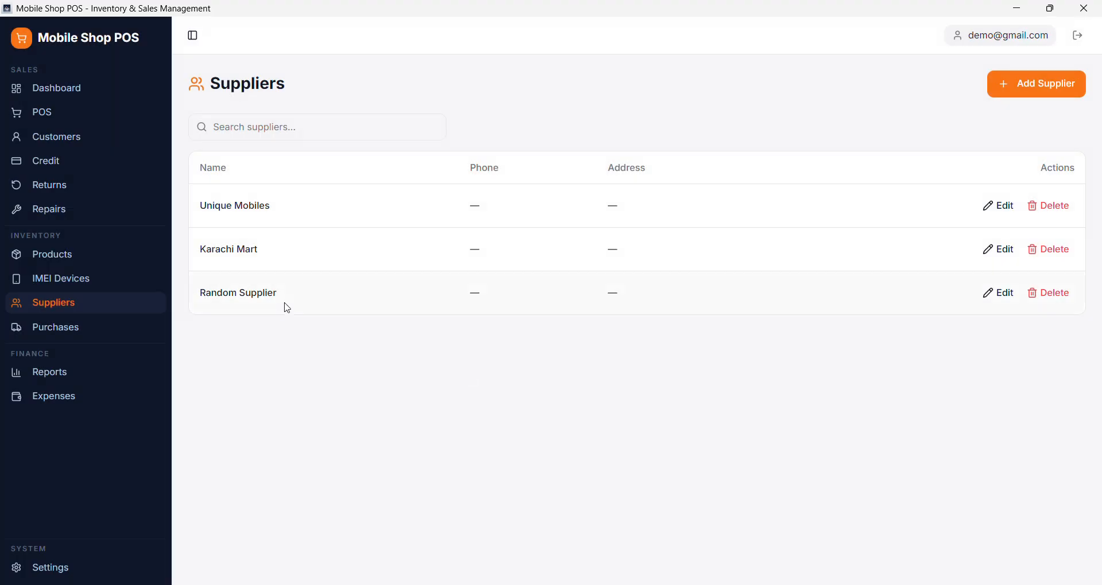
# - Start a new purchase with Unique Mobiles as the supplier
pyautogui.click(57, 333)
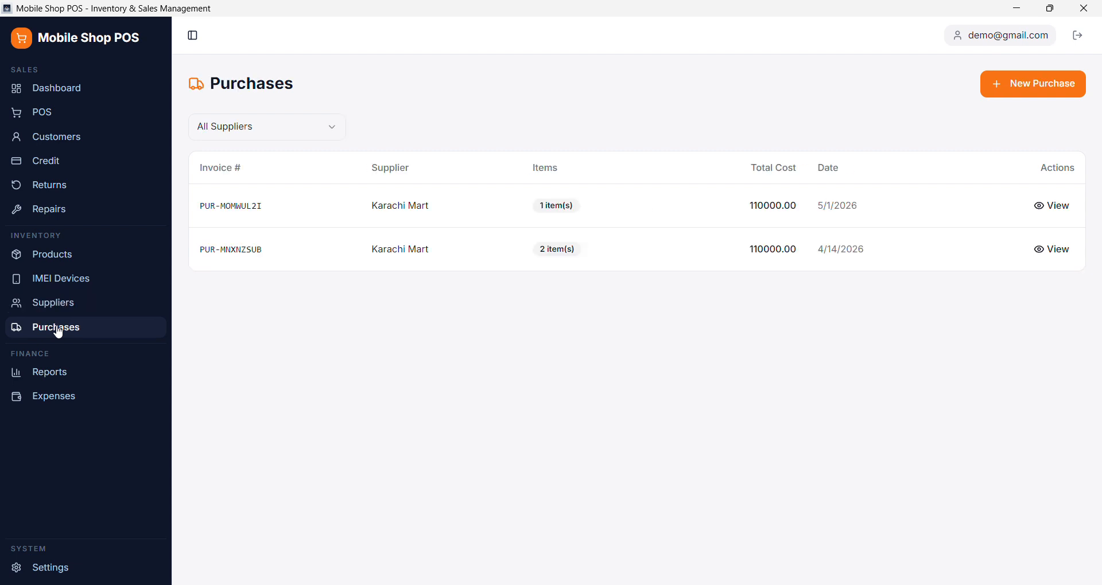
pyautogui.click(1042, 85)
pyautogui.click(321, 254)
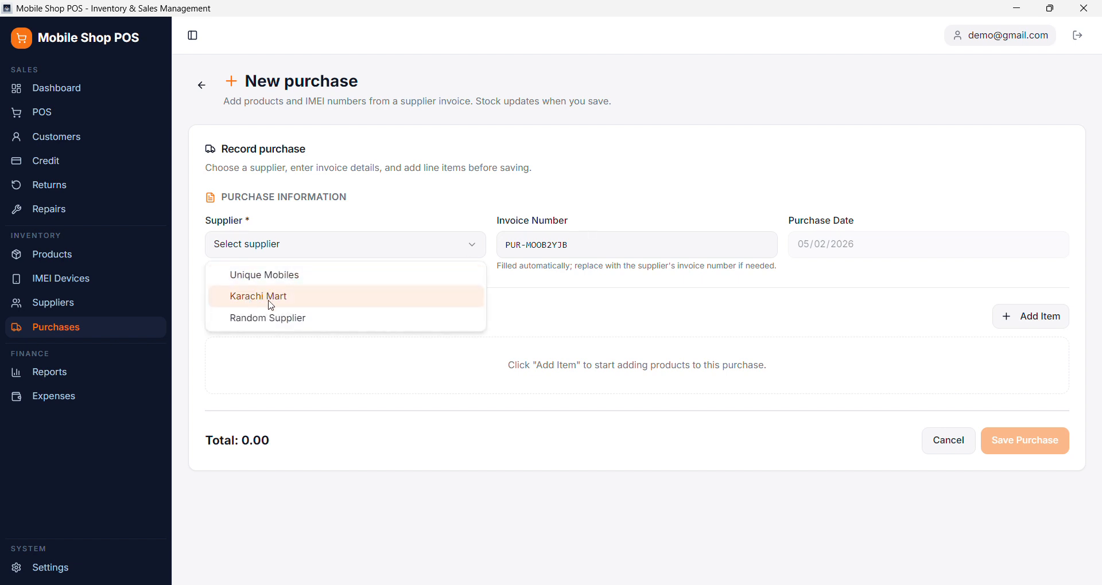
pyautogui.click(247, 275)
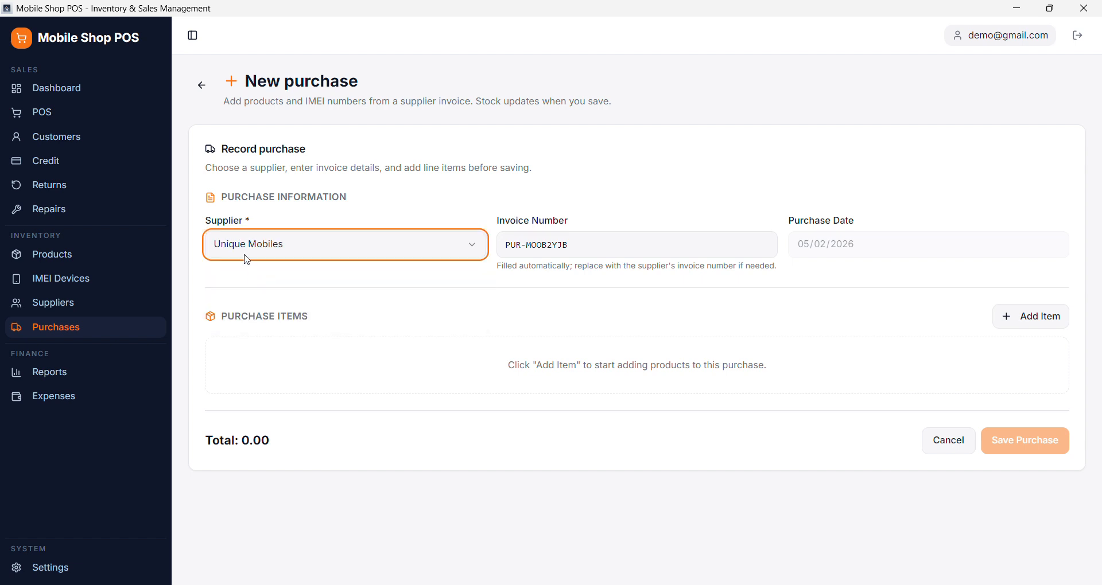
# - Add the One Plus 10 Pro to the purchase with a quantity of 15, and save the purchase
pyautogui.click(1055, 319)
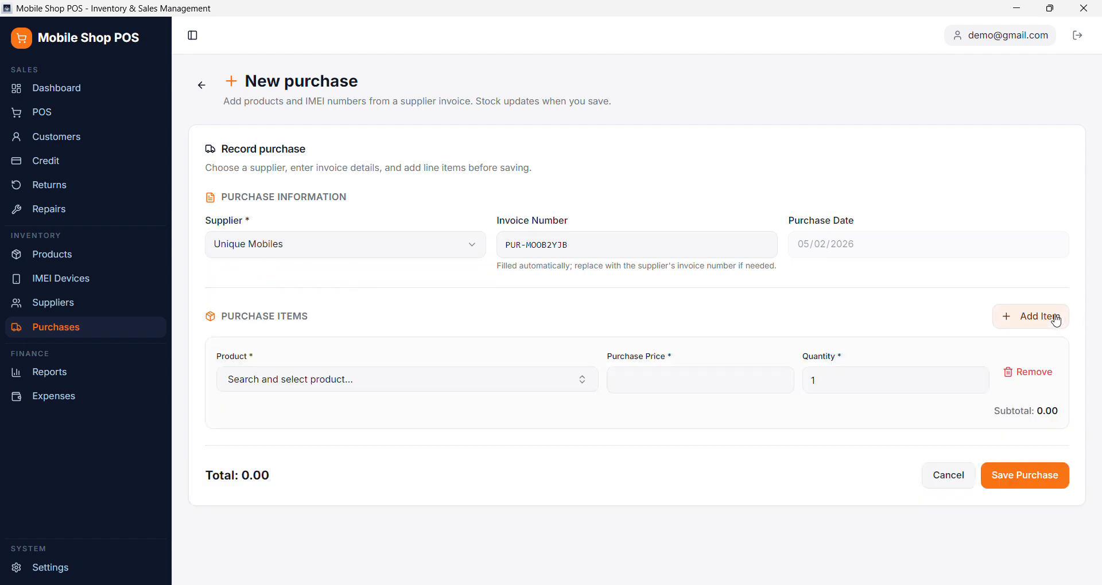
pyautogui.click(488, 380)
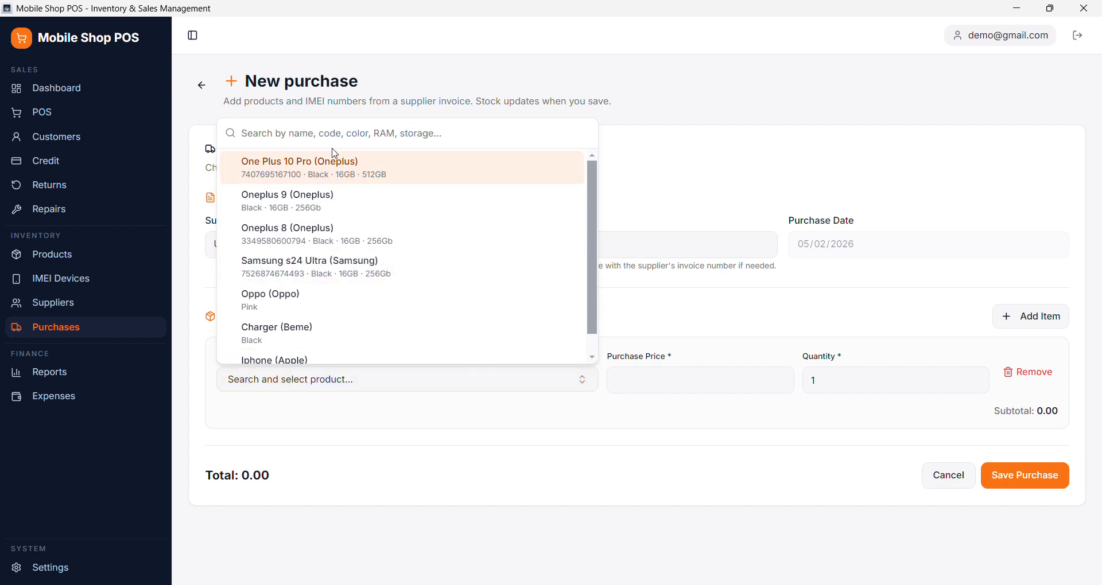
pyautogui.click(294, 172)
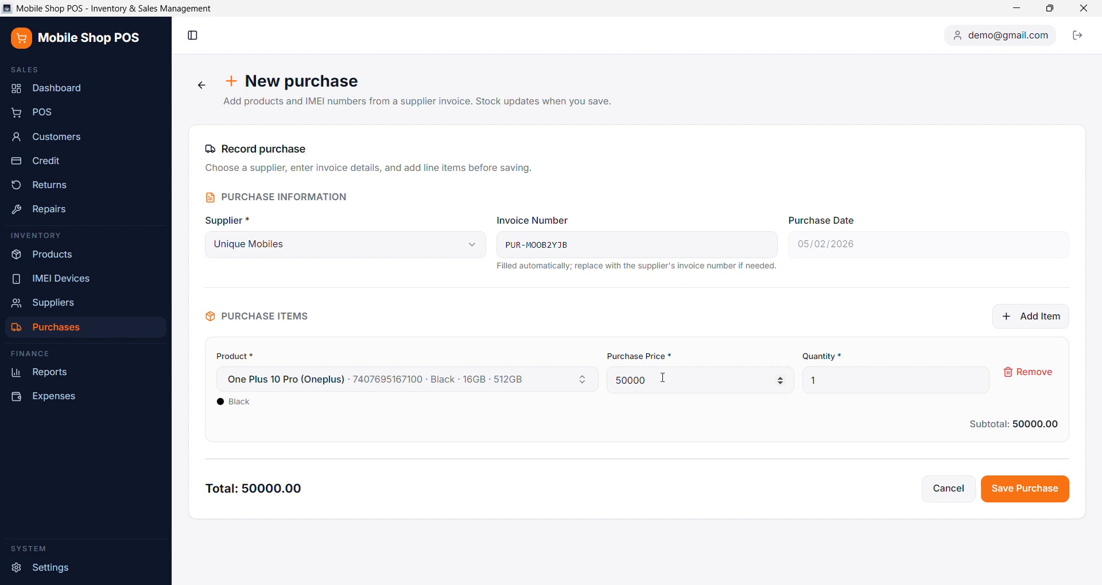
pyautogui.click(822, 378)
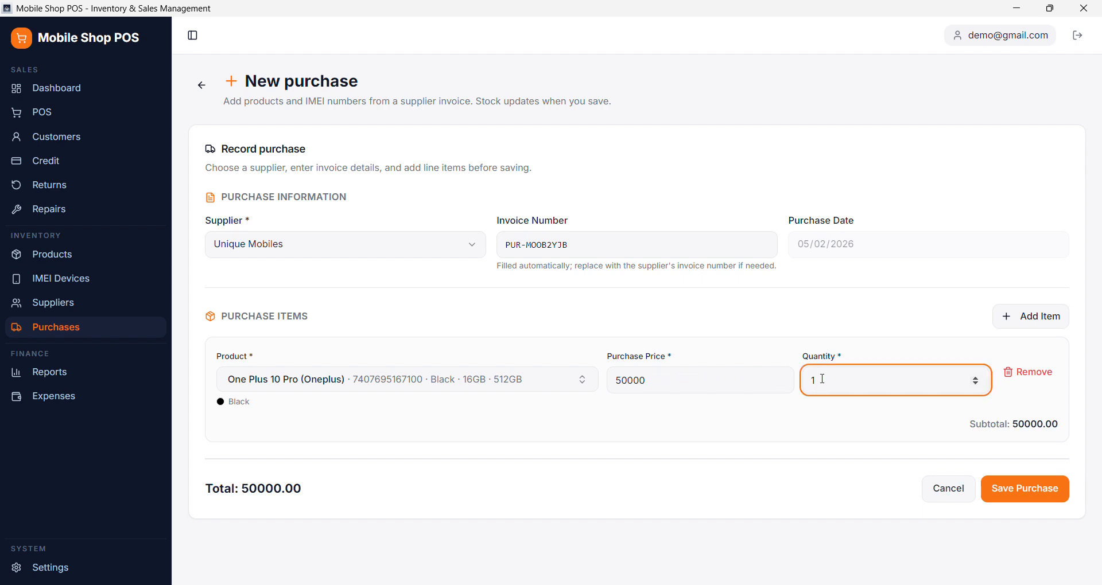
pyautogui.write('5')
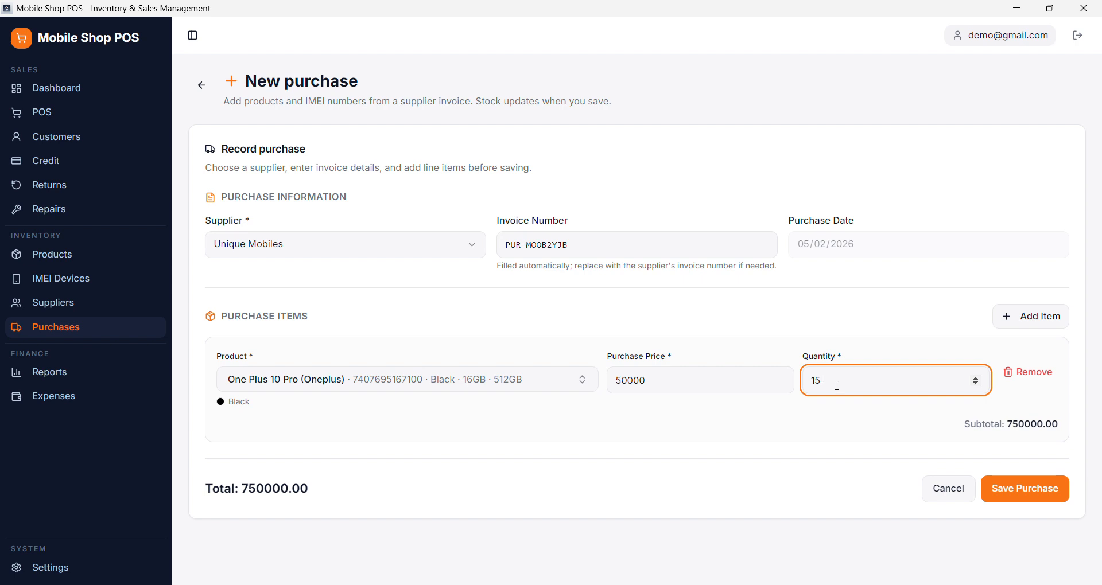
pyautogui.click(1025, 493)
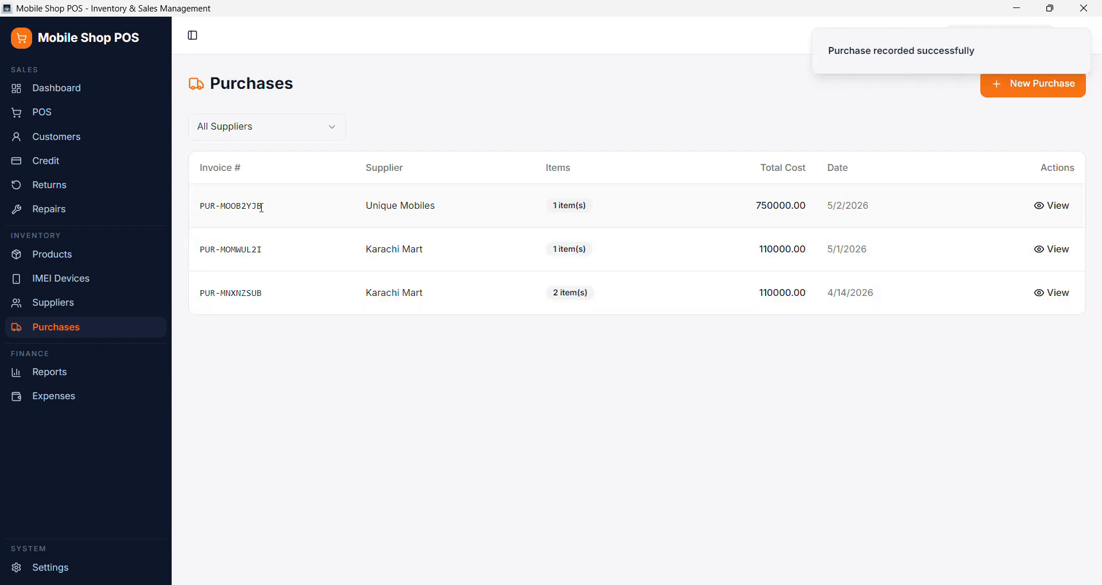
# - Review the details of the newest Unique Mobiles purchase, including its product and quantity, and close them
pyautogui.tripleClick(262, 206)
pyautogui.click(1052, 206)
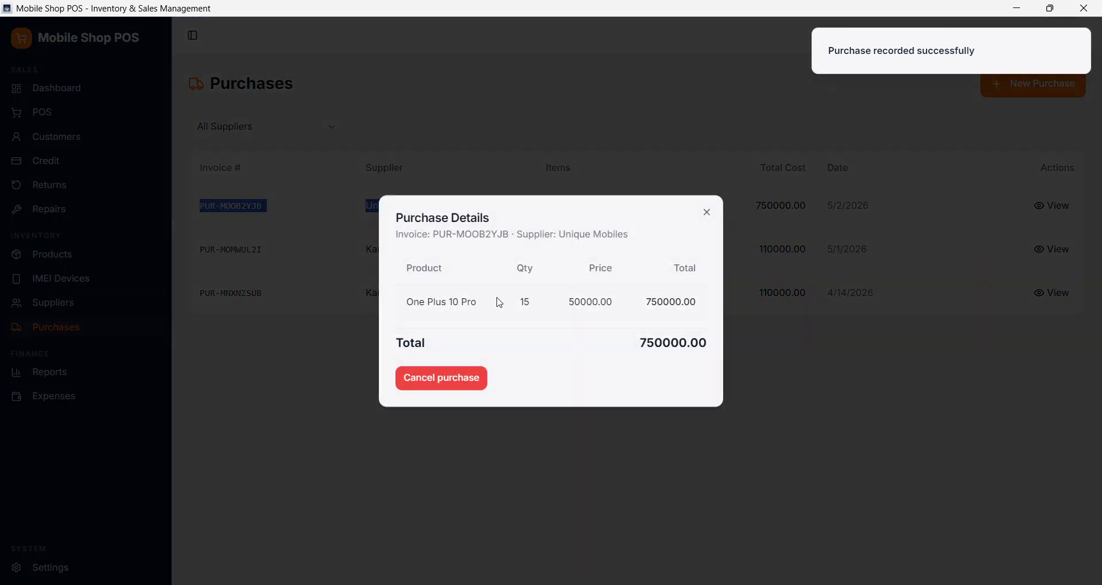
pyautogui.moveTo(426, 302); pyautogui.dragTo(560, 292)
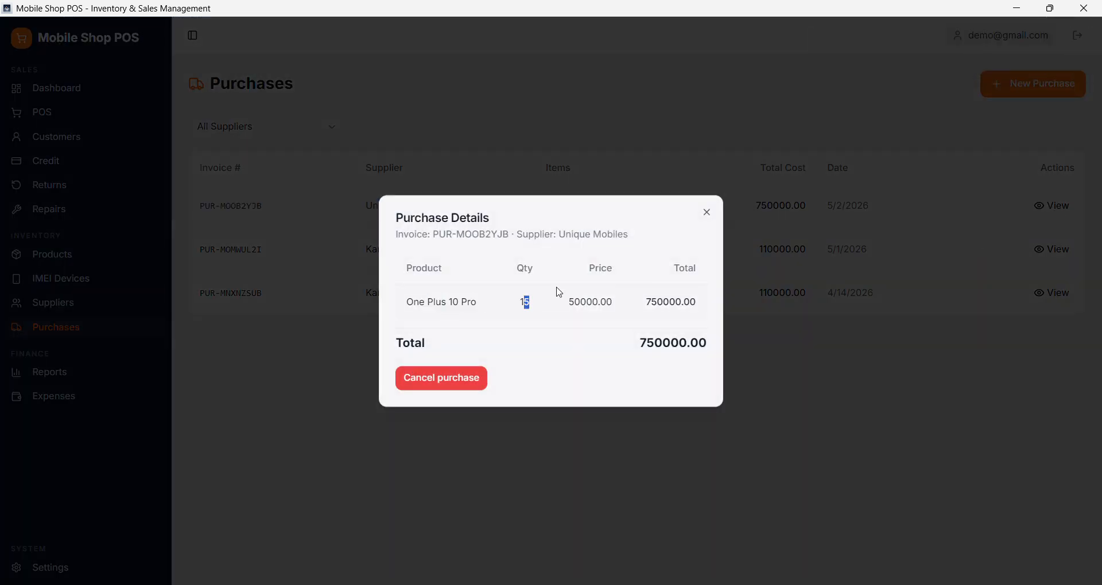
pyautogui.click(713, 208)
pyautogui.click(710, 213)
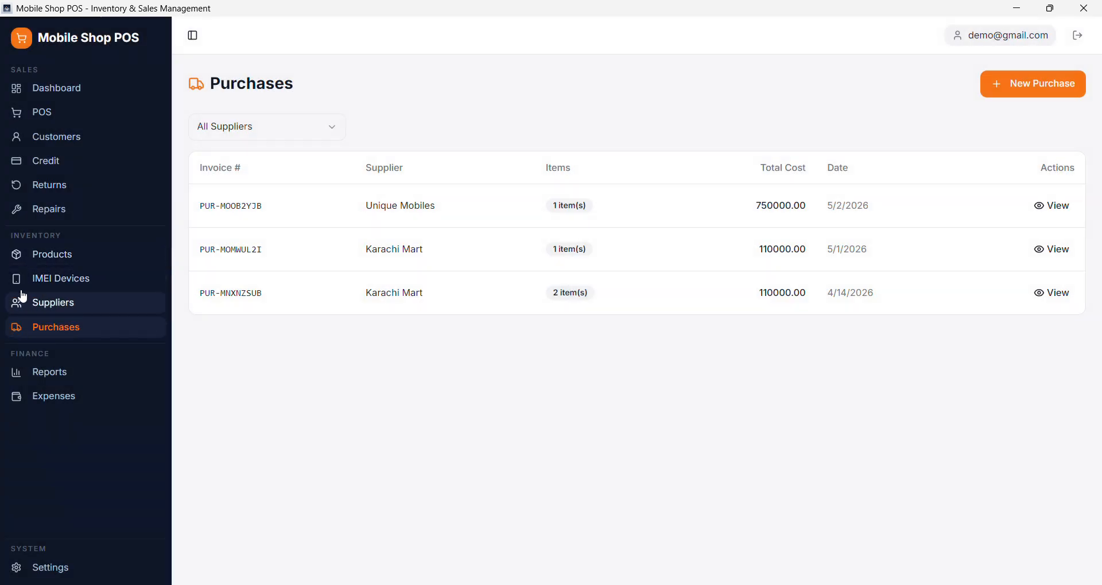
# - Check the One Plus 10 Pro's stock in the products list and on its summary page
pyautogui.click(69, 260)
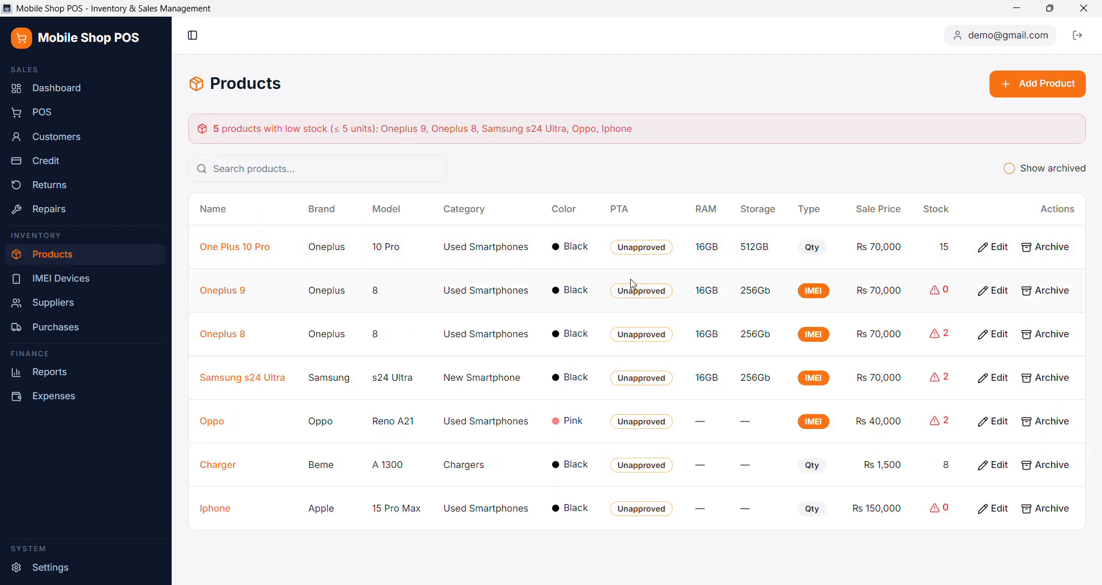
pyautogui.moveTo(954, 247); pyautogui.dragTo(939, 253)
pyautogui.click(210, 244)
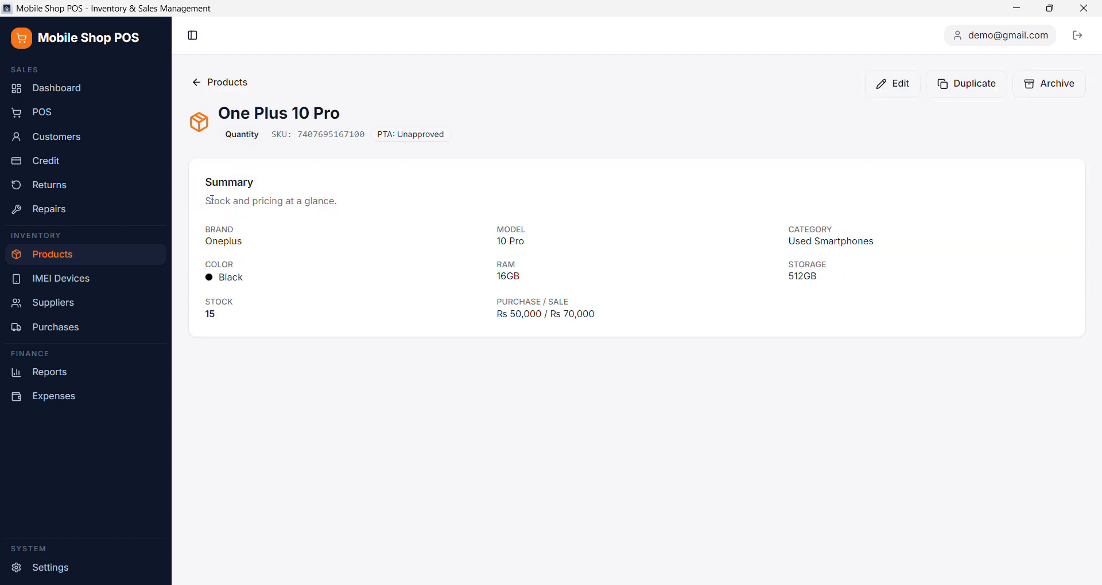
pyautogui.moveTo(212, 200); pyautogui.dragTo(846, 371)
pyautogui.click(212, 326)
pyautogui.doubleClick(211, 325)
# - Open the point of sale and add one One Plus 10 Pro to the cart
pyautogui.click(45, 114)
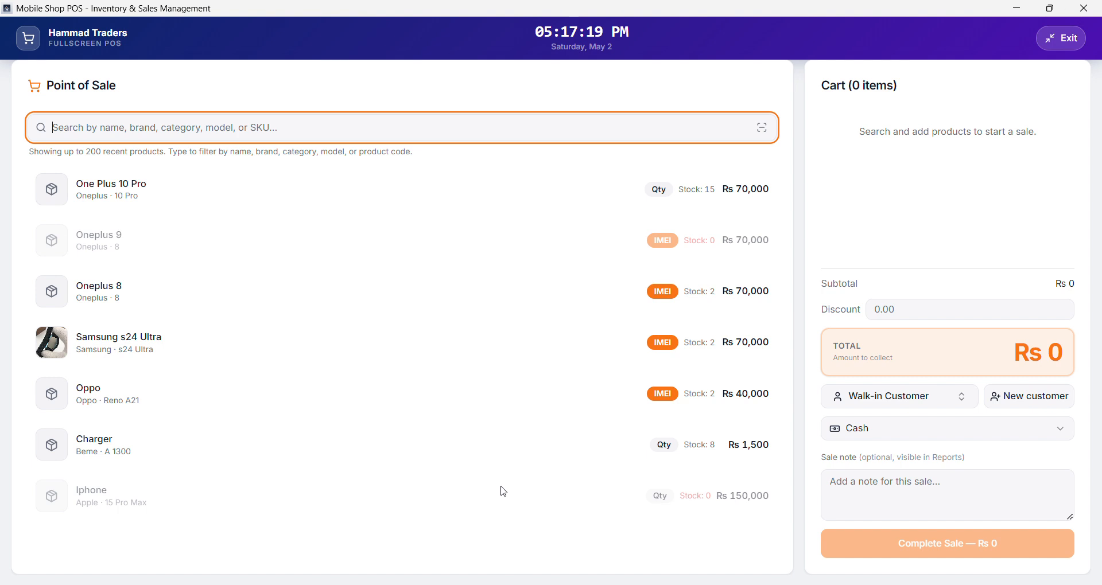
pyautogui.click(127, 198)
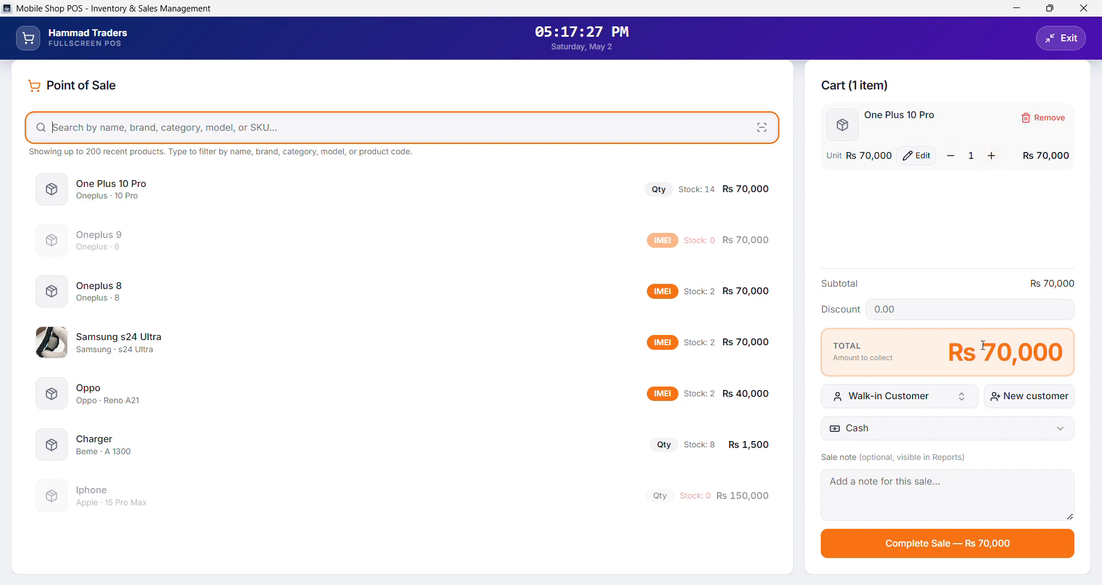
pyautogui.moveTo(996, 352); pyautogui.dragTo(1061, 350)
pyautogui.click(1059, 343)
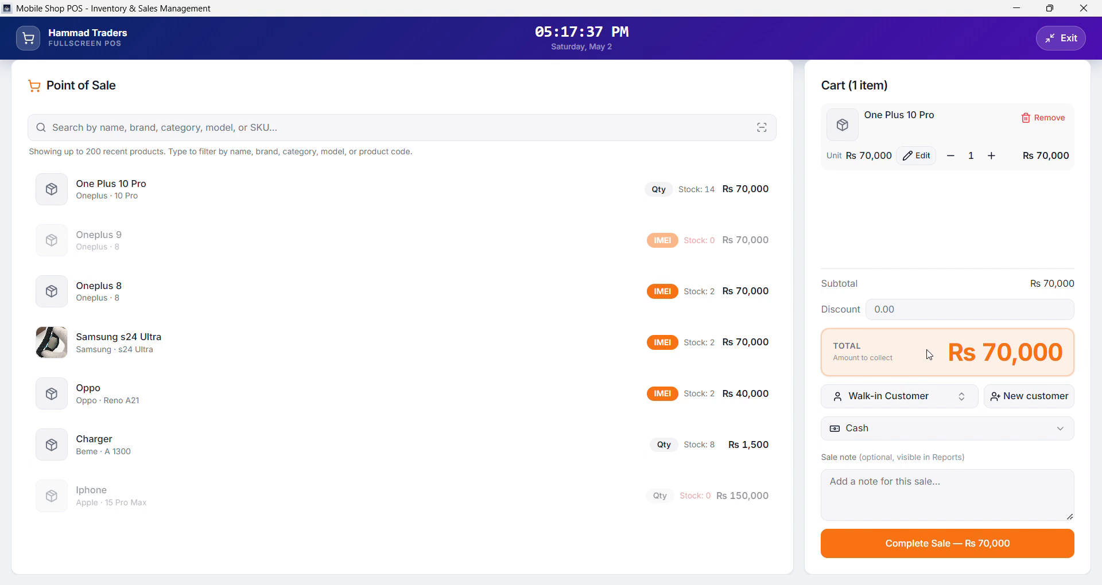
# - Apply a discount of 5000 to the sale
pyautogui.click(905, 311)
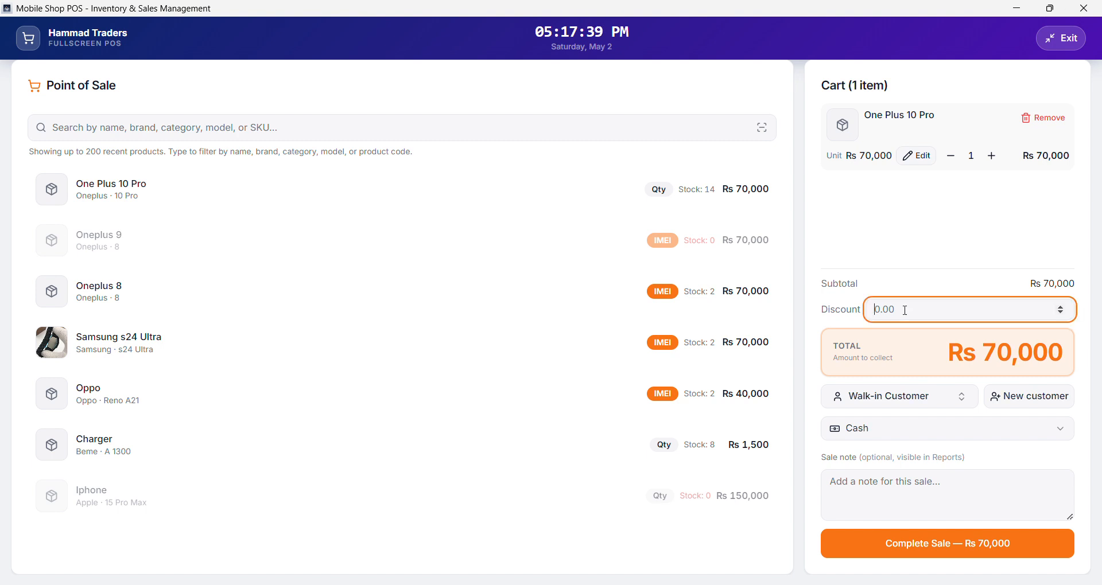
pyautogui.write('500')
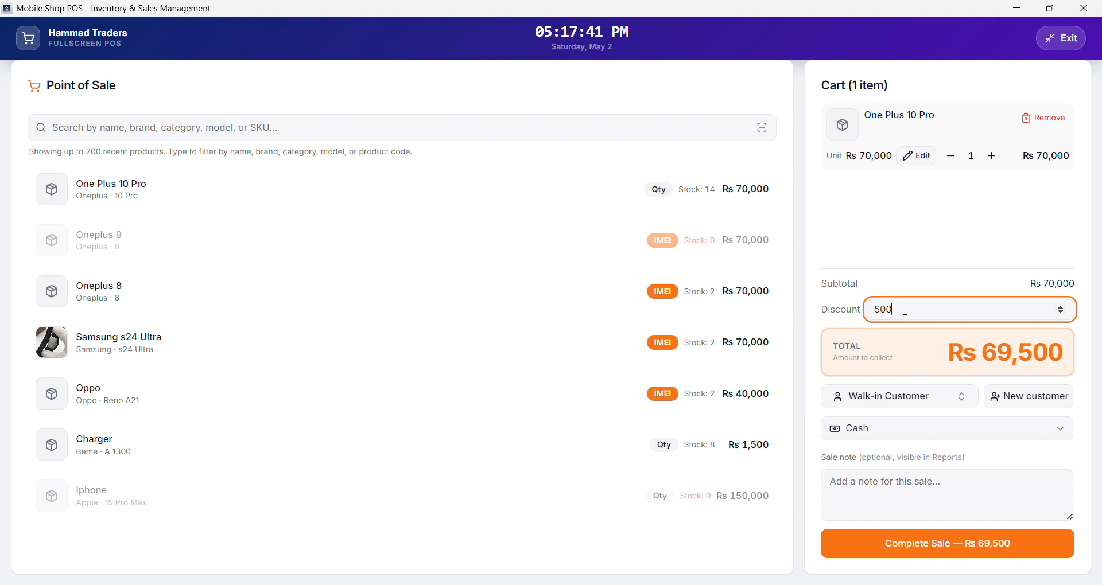
pyautogui.write('0')
pyautogui.doubleClick(980, 355)
# - Try a discount of 50000 on the sale, and revert it to 5000
pyautogui.click(913, 308)
pyautogui.write('00')
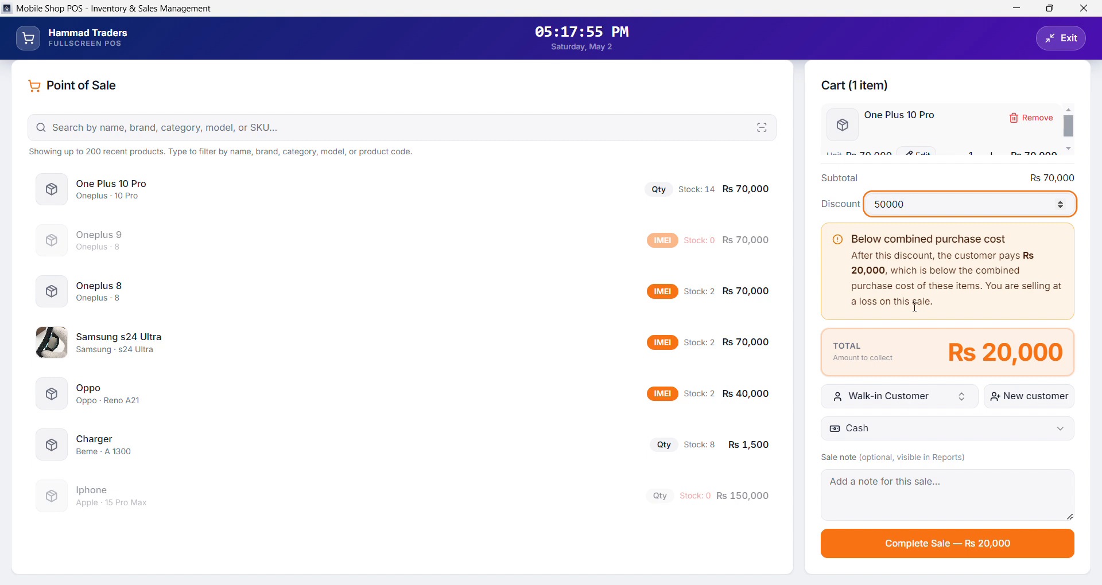
pyautogui.press('BackSpace')
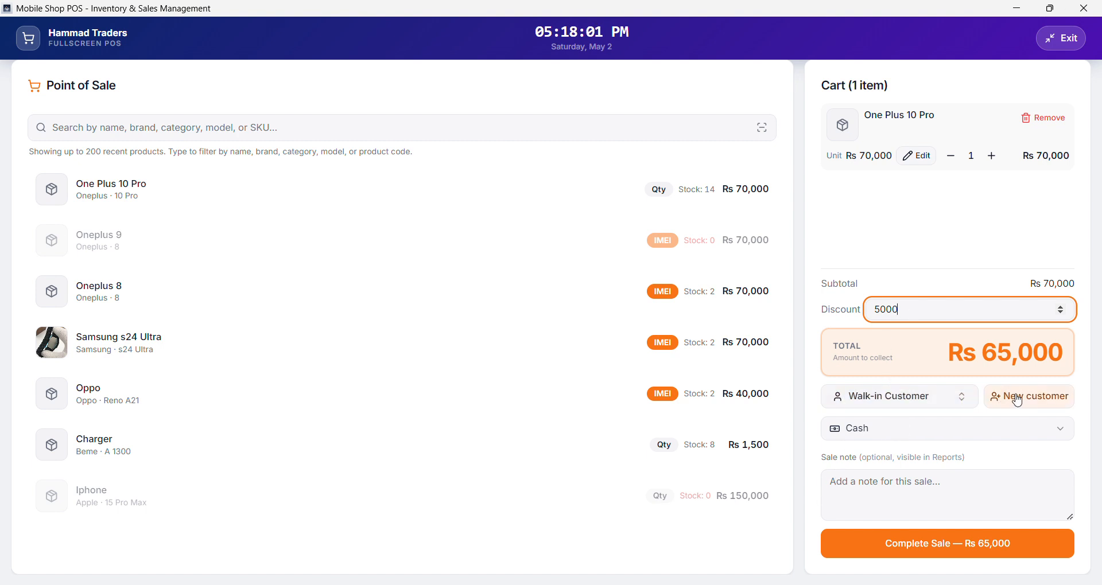
# - Assign the sale to the first saved customer listed after Walk-in Customer
pyautogui.click(941, 397)
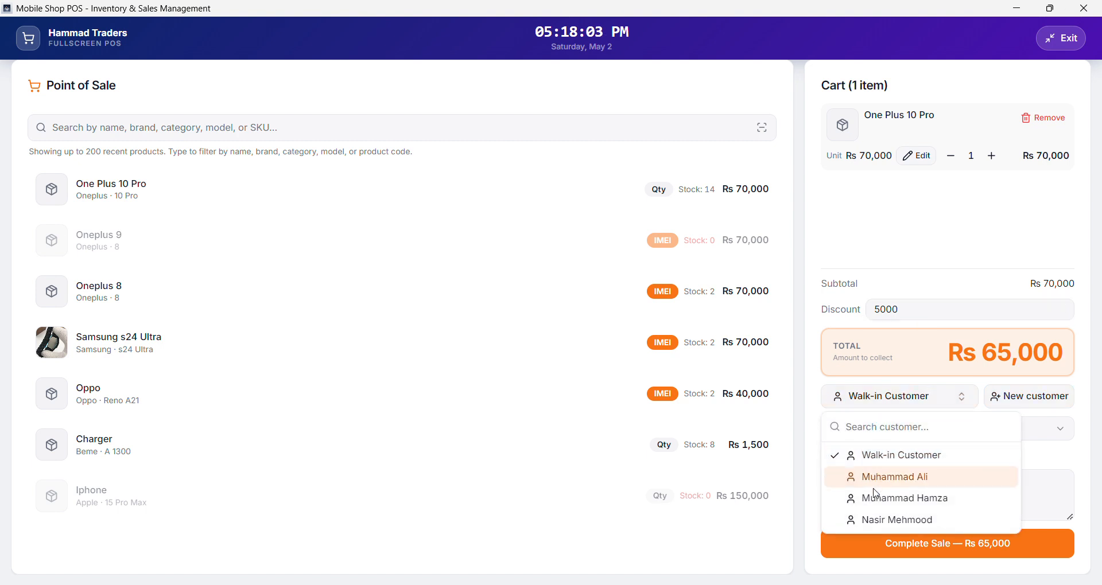
pyautogui.click(815, 386)
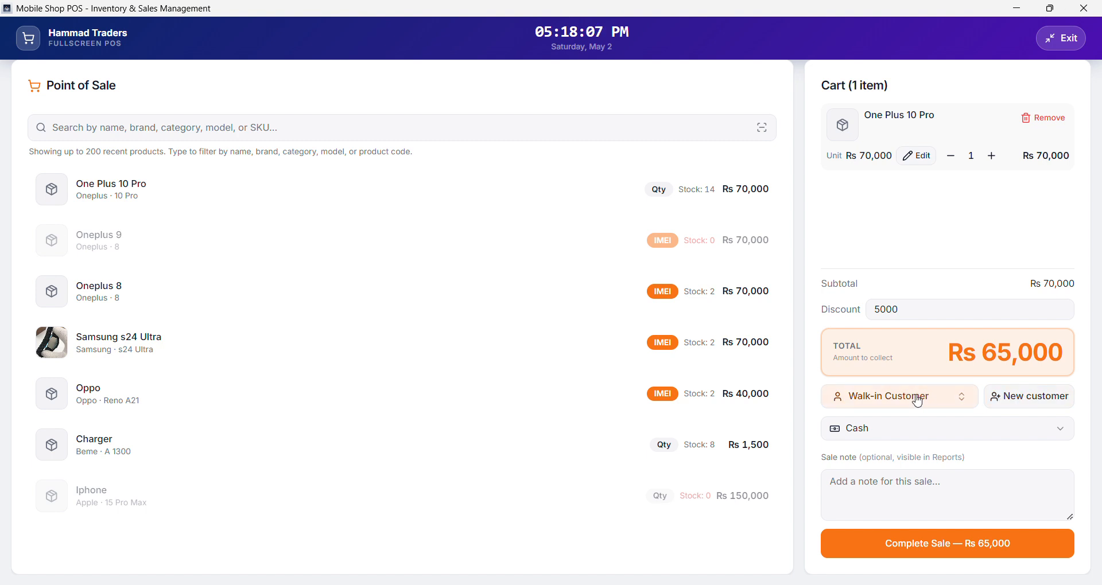
pyautogui.click(886, 404)
pyautogui.click(881, 479)
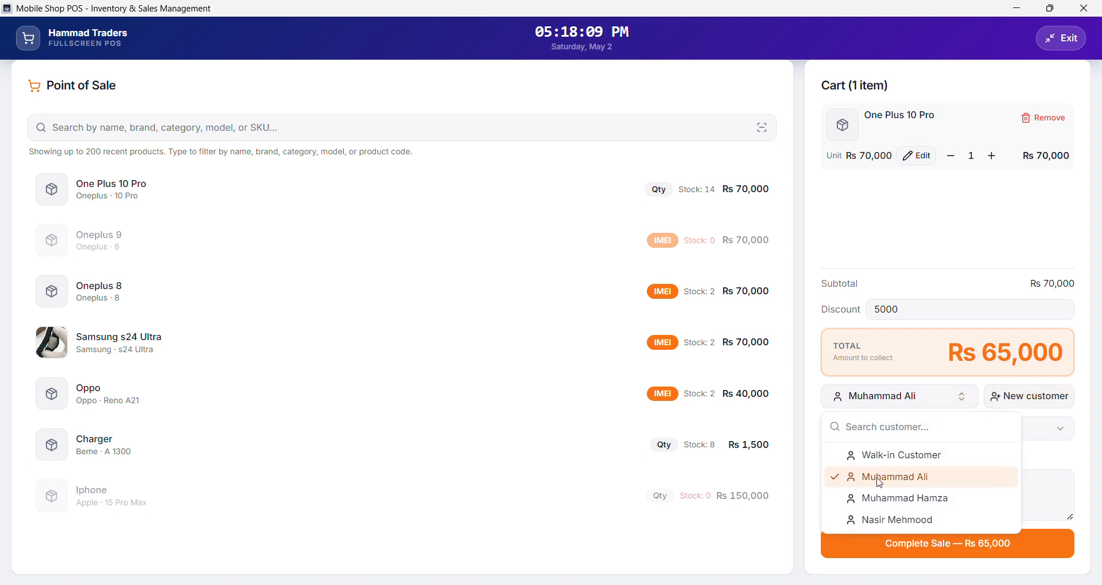
# - Set the payment method to Credit / On account with 60000 paid now, and complete the sale
pyautogui.click(889, 427)
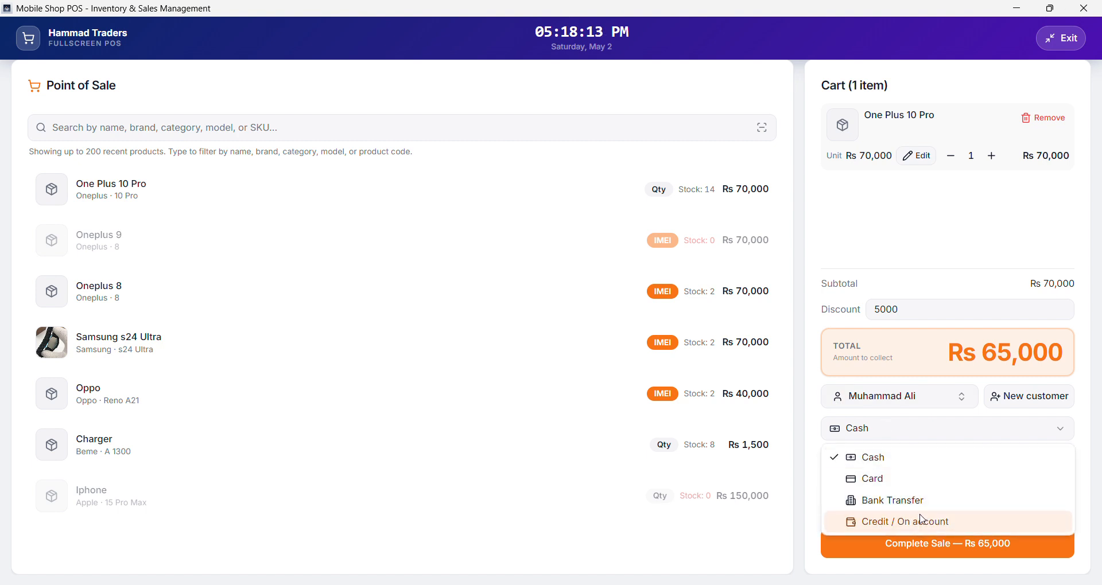
pyautogui.click(886, 523)
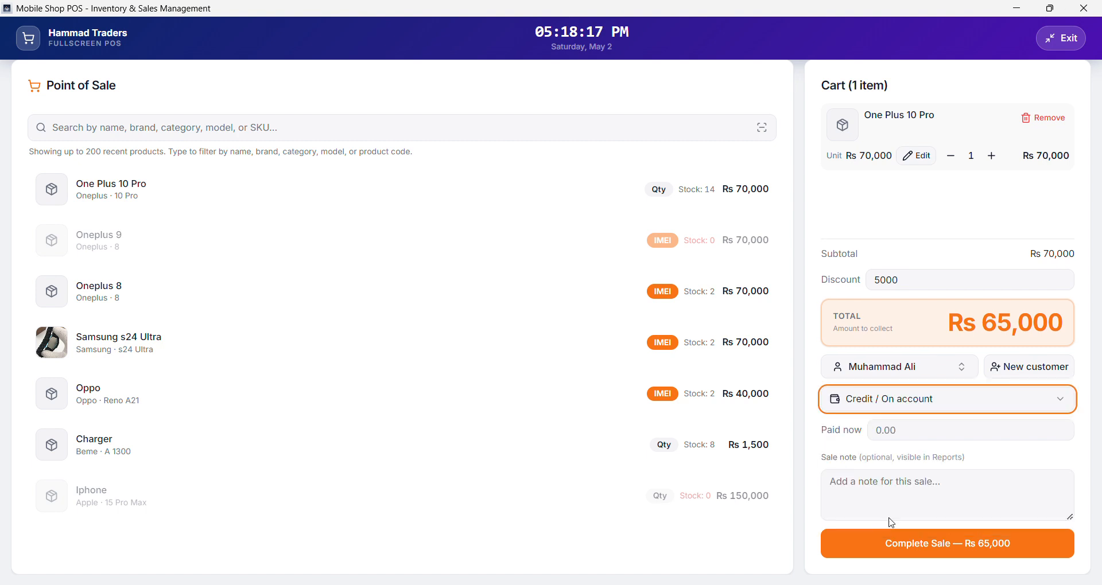
pyautogui.click(905, 429)
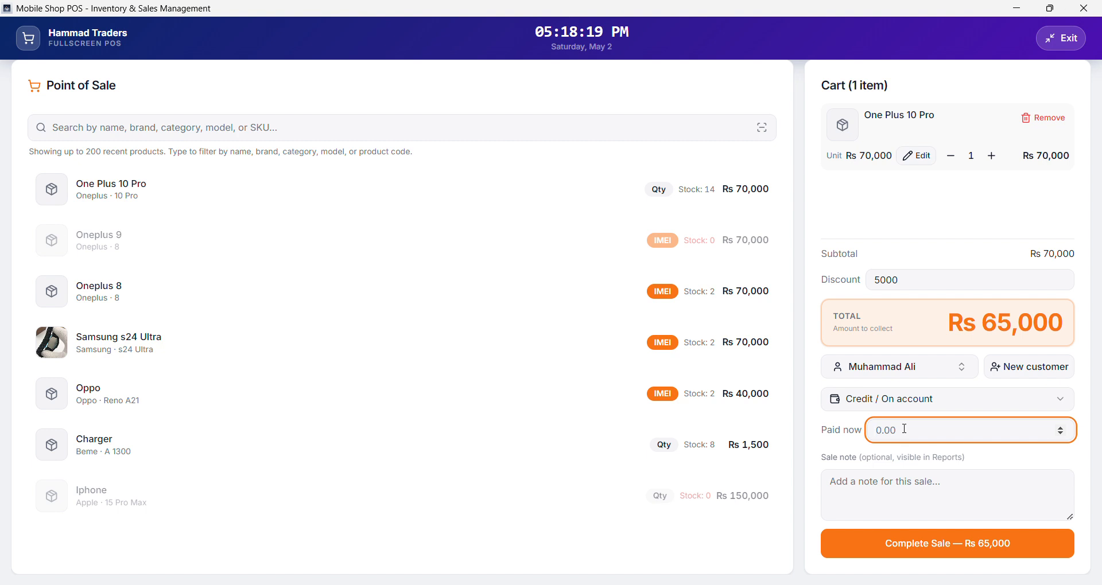
pyautogui.write('60000')
pyautogui.click(865, 492)
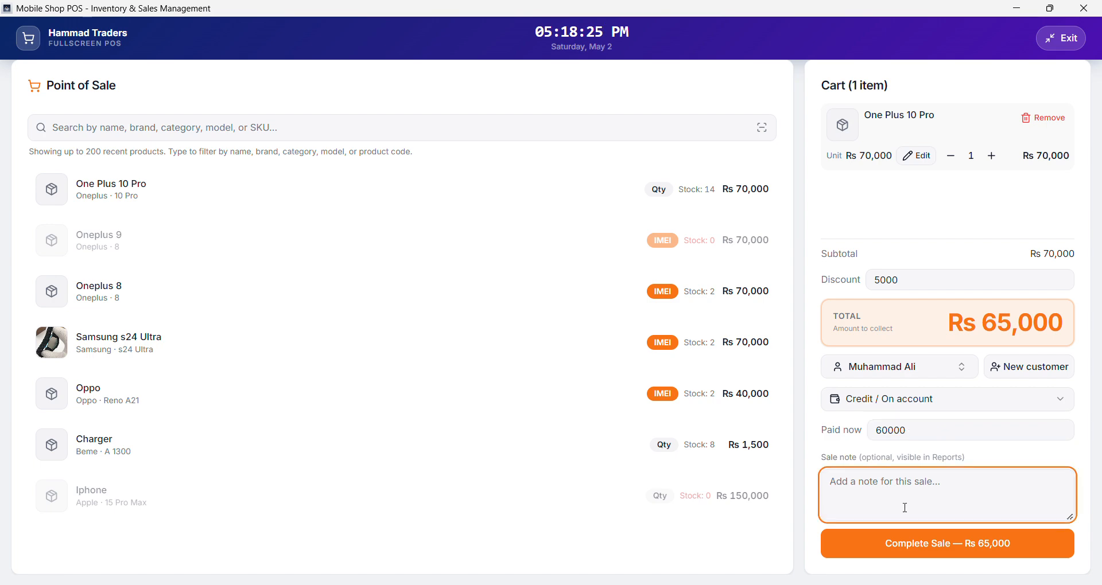
pyautogui.click(942, 543)
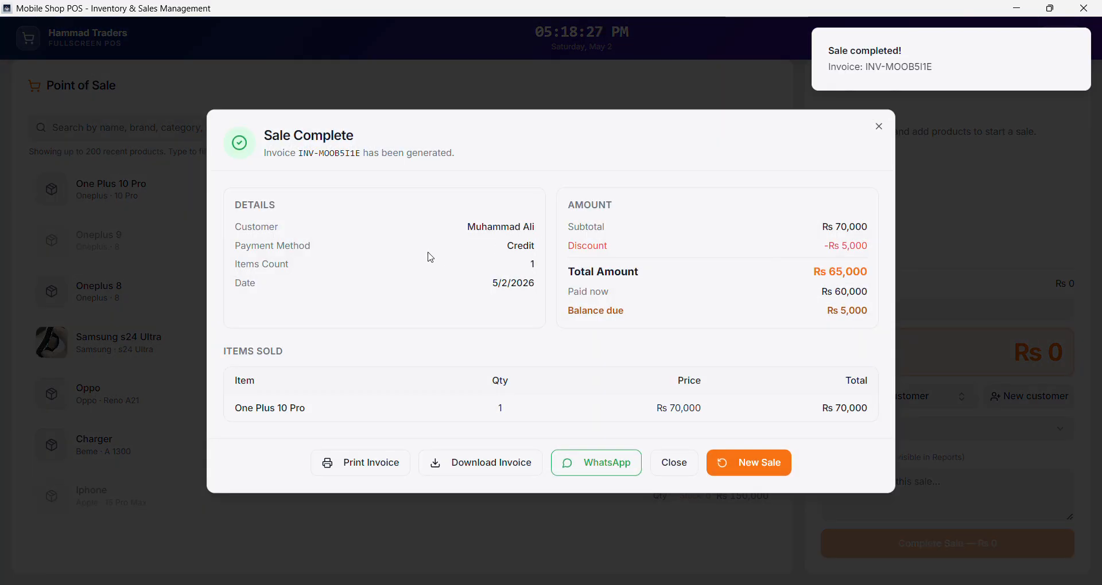
# - Examine the completed sale's details, amounts and balance due in the sale summary
pyautogui.moveTo(236, 205); pyautogui.dragTo(701, 307)
pyautogui.click(751, 340)
pyautogui.doubleClick(844, 315)
pyautogui.click(849, 314)
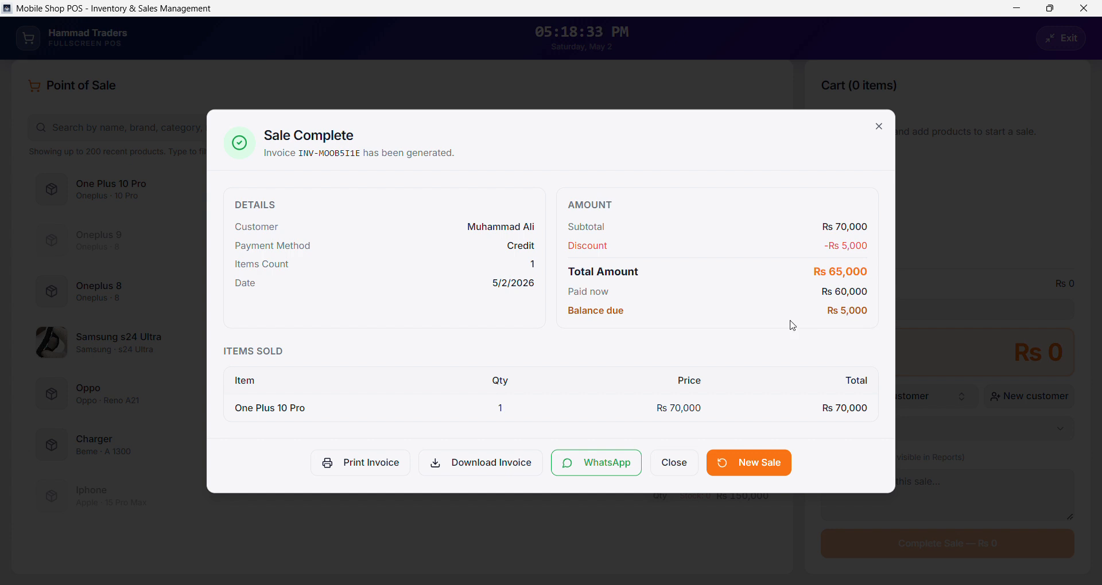
pyautogui.moveTo(569, 310); pyautogui.dragTo(645, 313)
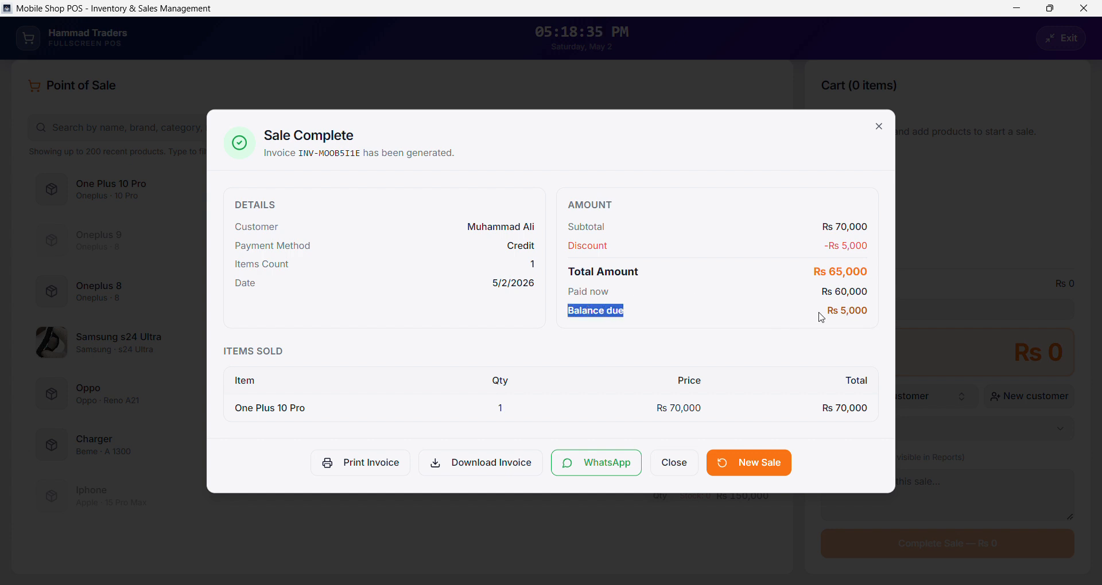
pyautogui.moveTo(826, 313); pyautogui.dragTo(868, 312)
pyautogui.click(868, 312)
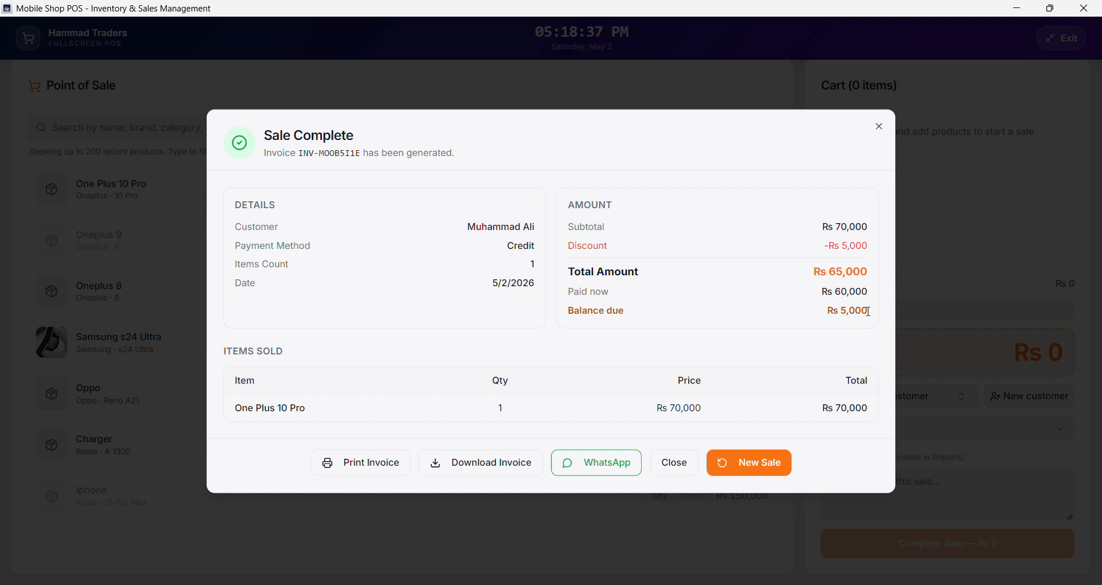
# - Check the items sold, then close the completed sale's summary and exit the fullscreen point of sale
pyautogui.moveTo(233, 363); pyautogui.dragTo(595, 407)
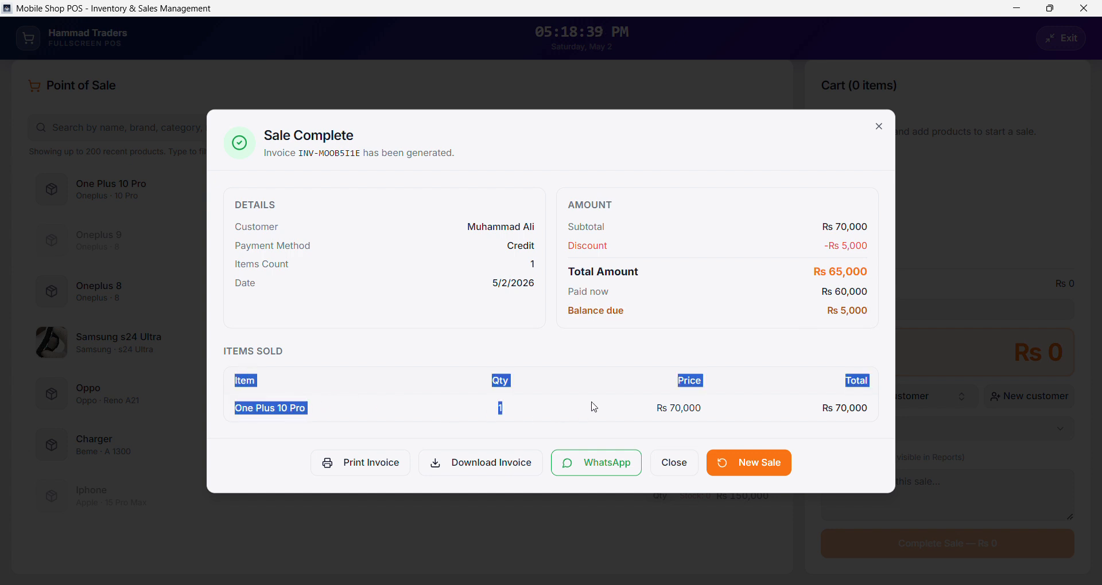
pyautogui.click(594, 408)
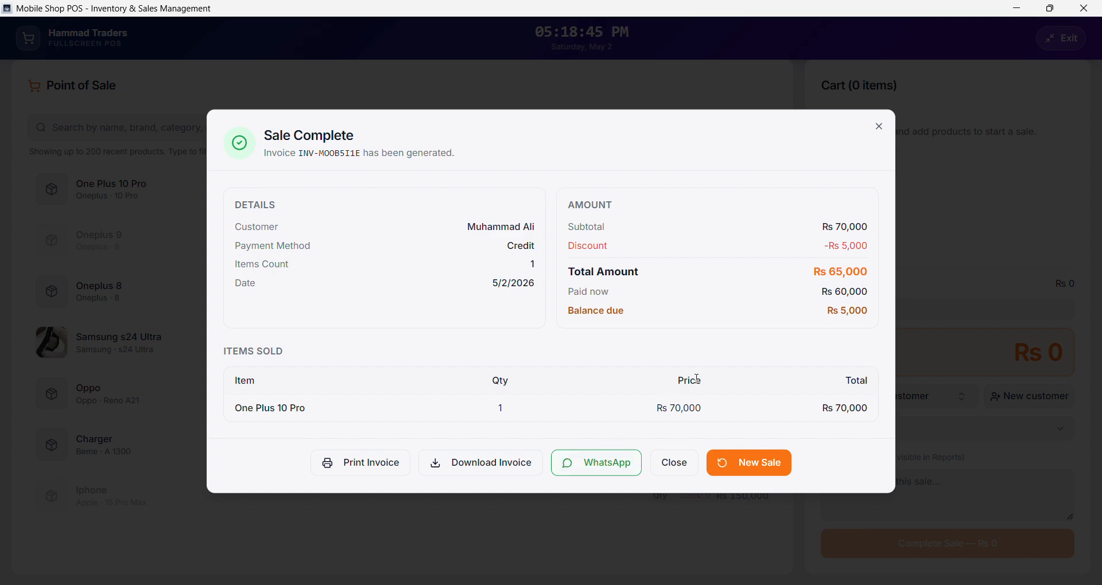
pyautogui.click(675, 463)
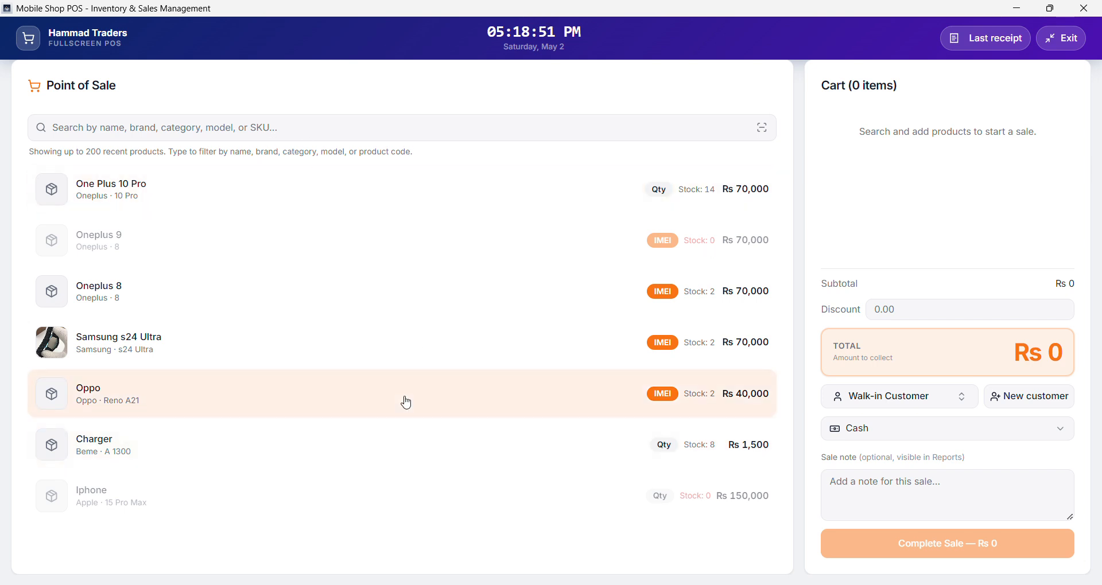
pyautogui.click(1063, 38)
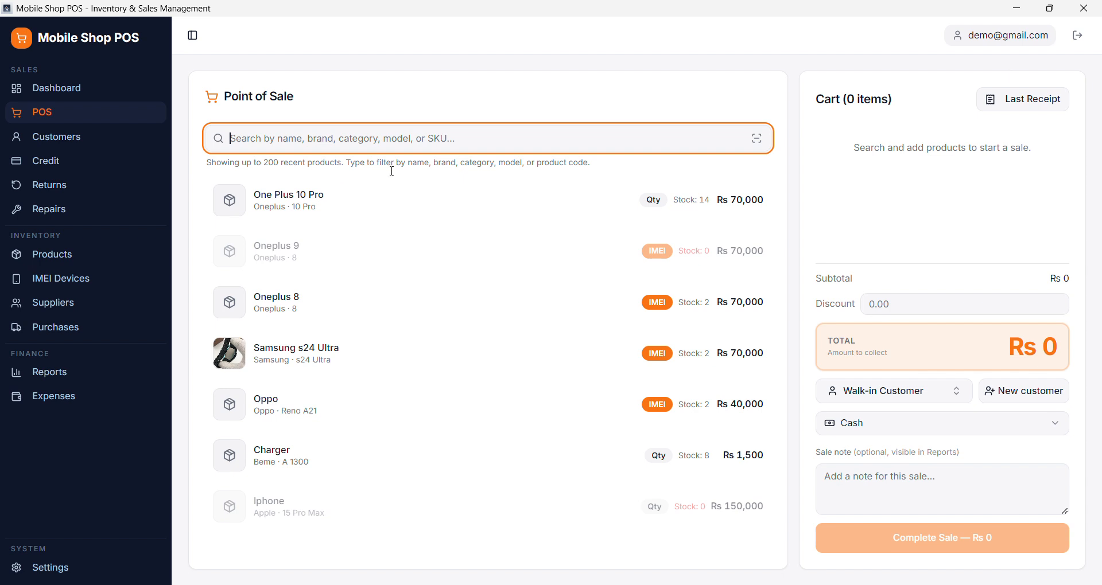
# - Record a payment of Rs 5,000 against the newest One Plus 10 Pro sale in credit management
pyautogui.click(59, 165)
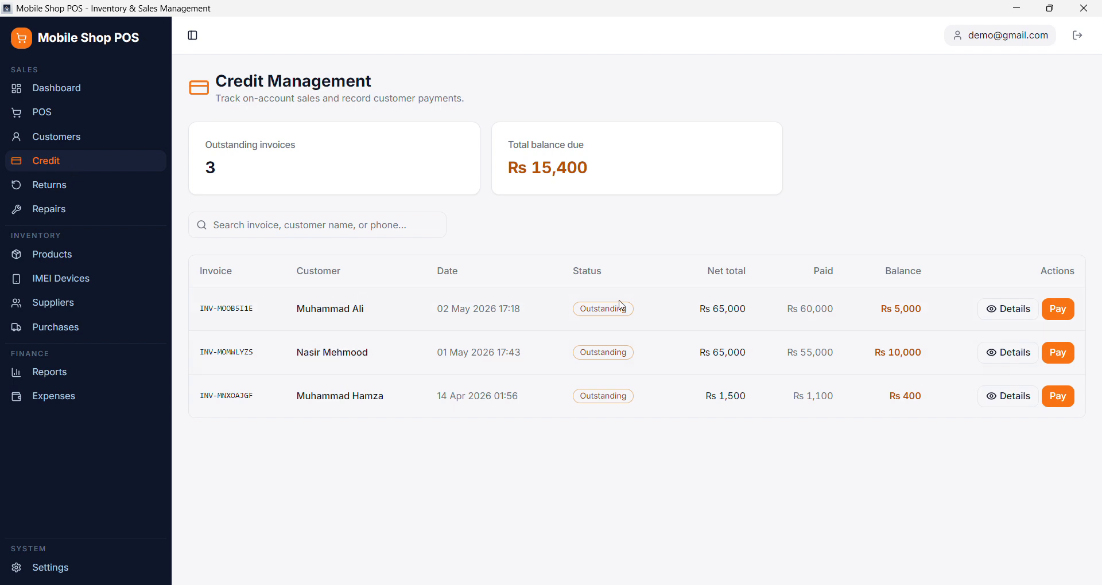
pyautogui.moveTo(329, 307); pyautogui.dragTo(521, 313)
pyautogui.moveTo(713, 310); pyautogui.dragTo(834, 310)
pyautogui.click(914, 304)
pyautogui.moveTo(914, 304); pyautogui.dragTo(930, 309)
pyautogui.click(933, 309)
pyautogui.click(1058, 310)
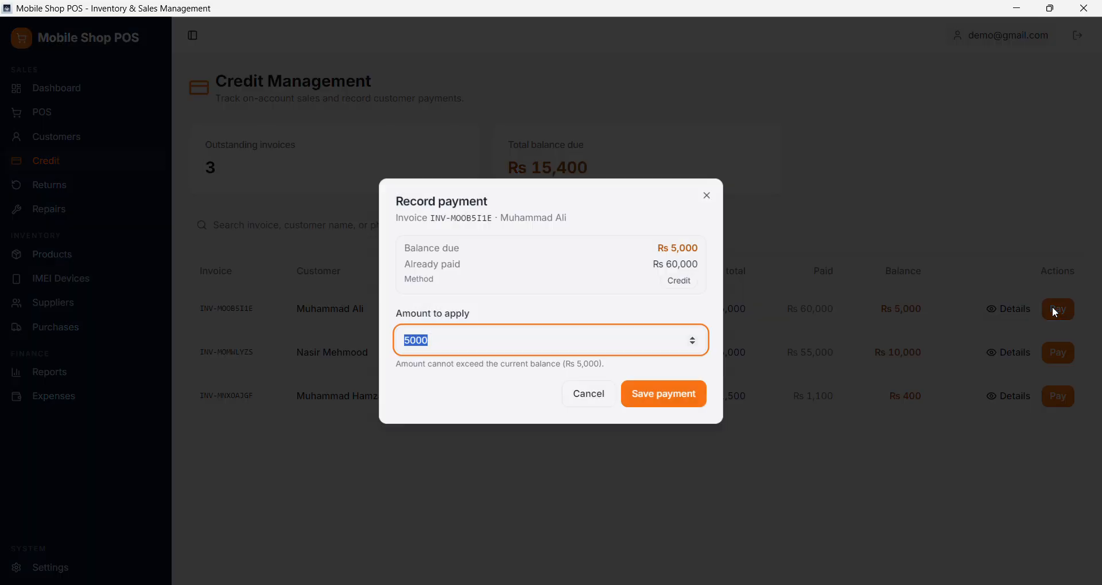
pyautogui.click(674, 409)
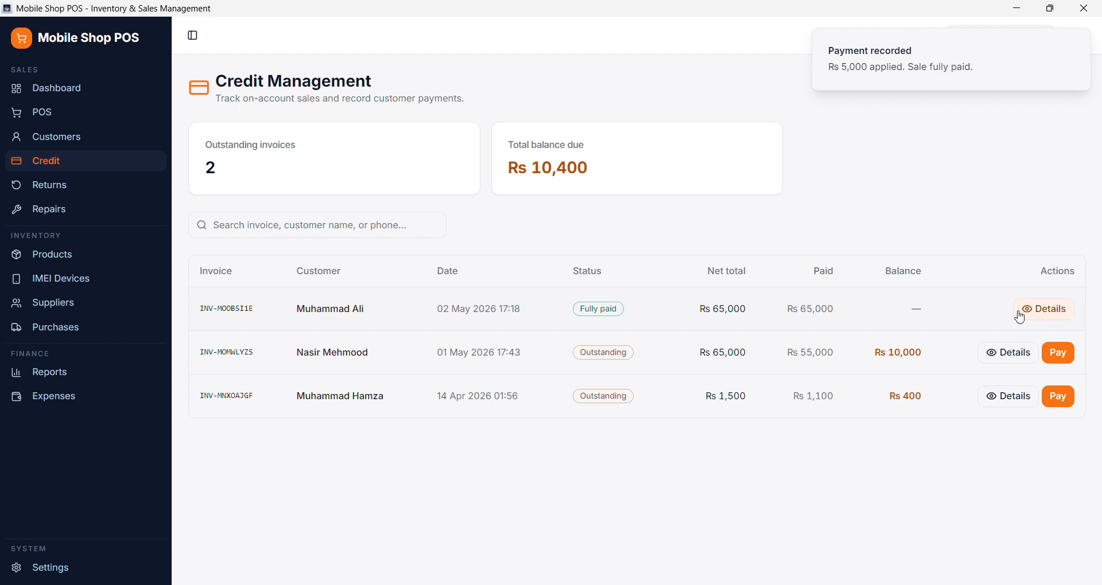
# - Examine the newest credit sale's details, including its payment history and status, and close them
pyautogui.click(1042, 310)
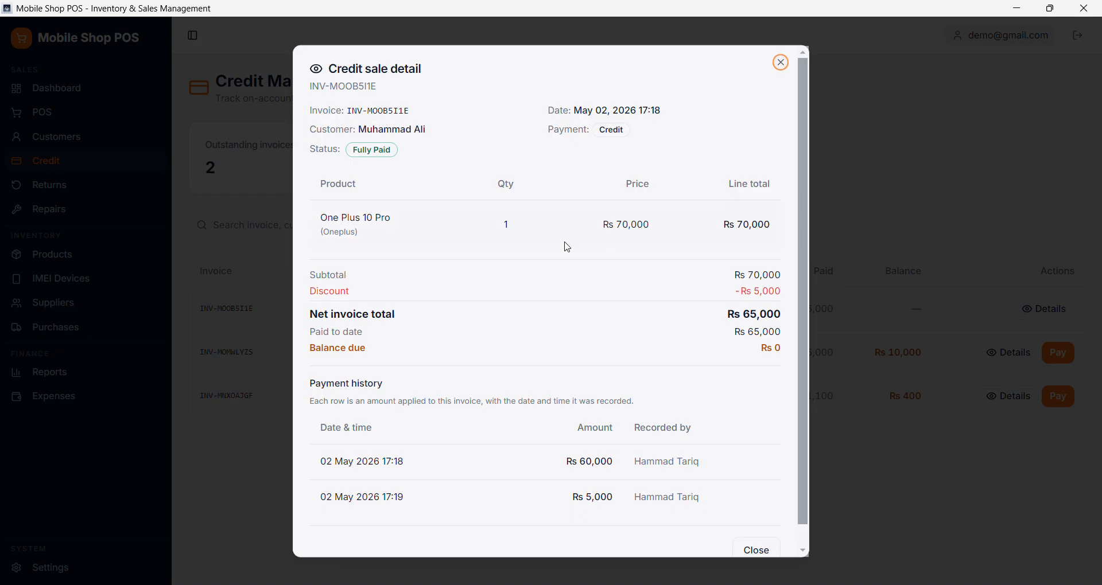
pyautogui.scroll(-1, 351, 412)
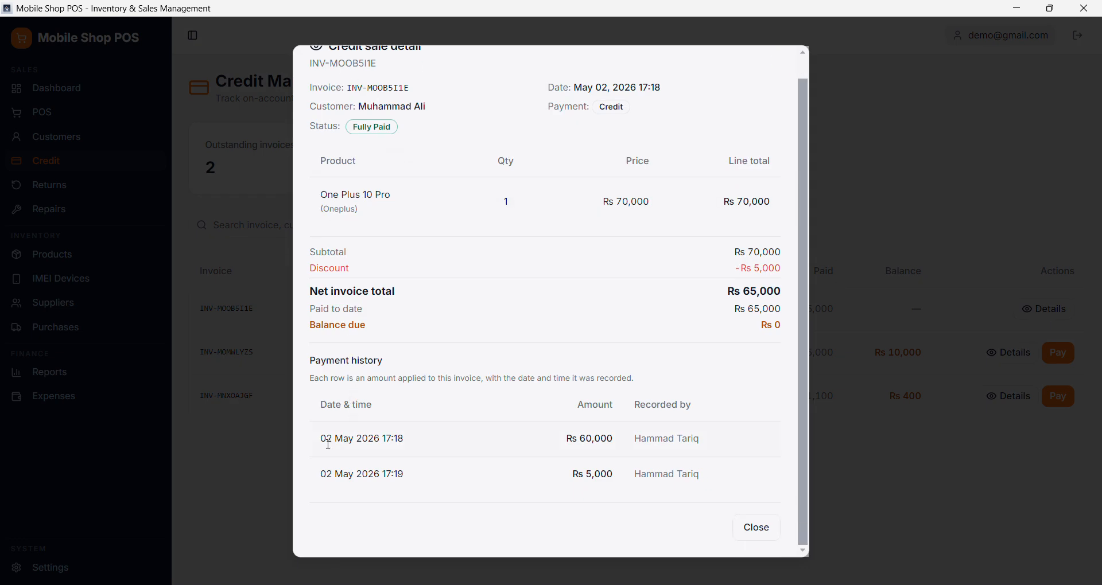
pyautogui.moveTo(328, 445); pyautogui.dragTo(463, 446)
pyautogui.moveTo(561, 440); pyautogui.dragTo(627, 441)
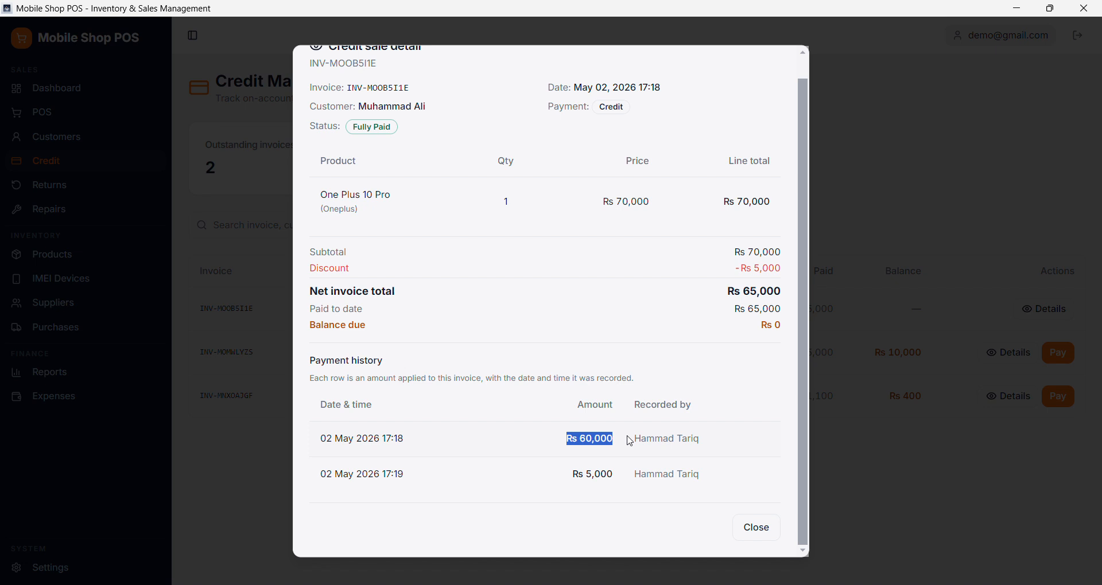
pyautogui.click(390, 477)
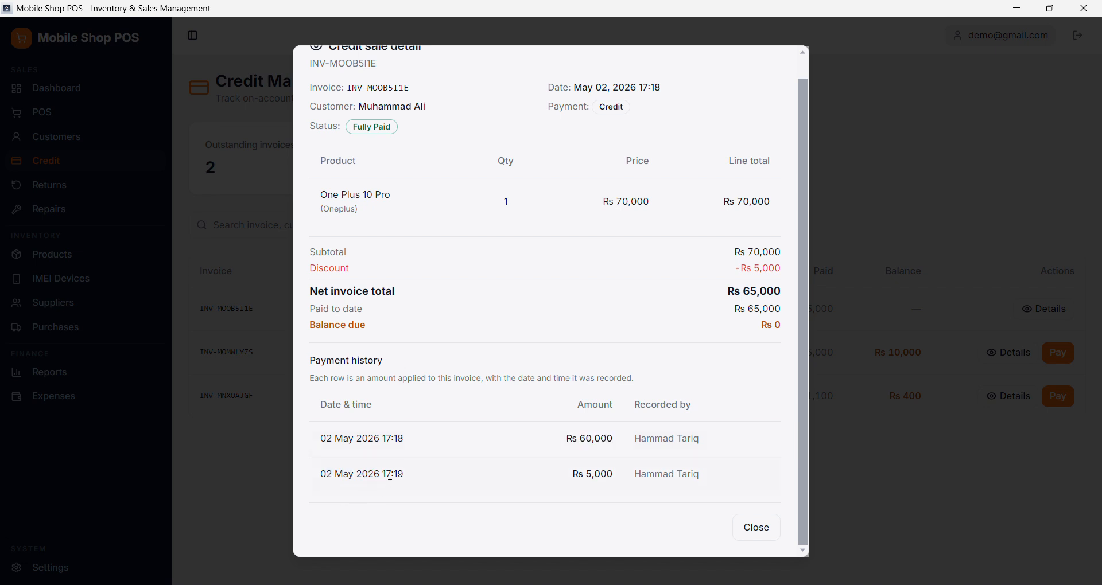
pyautogui.moveTo(590, 477); pyautogui.dragTo(628, 475)
pyautogui.scroll(1, 632, 361)
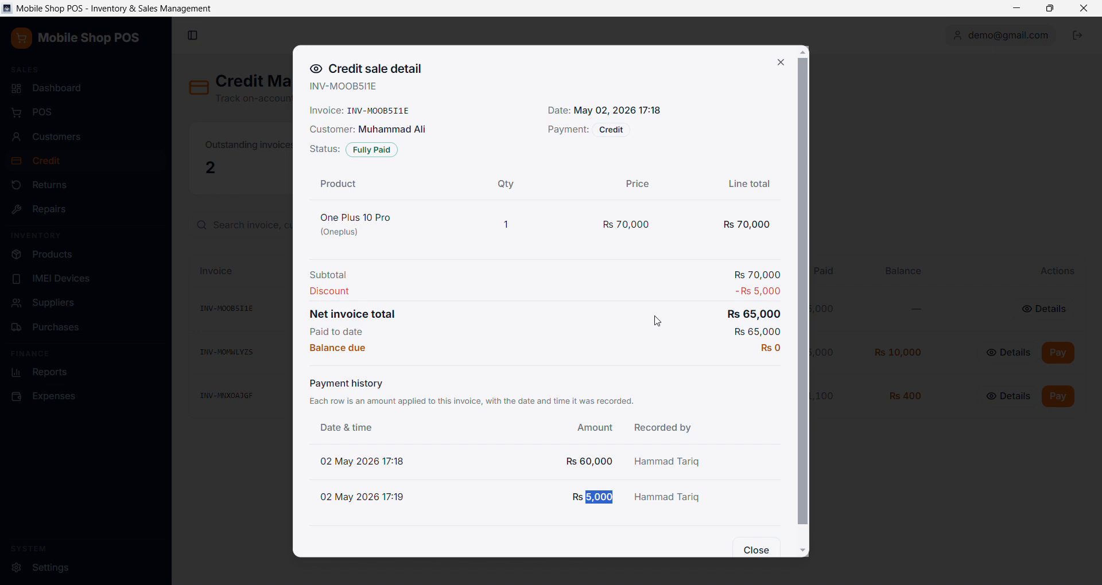
pyautogui.moveTo(310, 156); pyautogui.dragTo(423, 149)
pyautogui.click(423, 149)
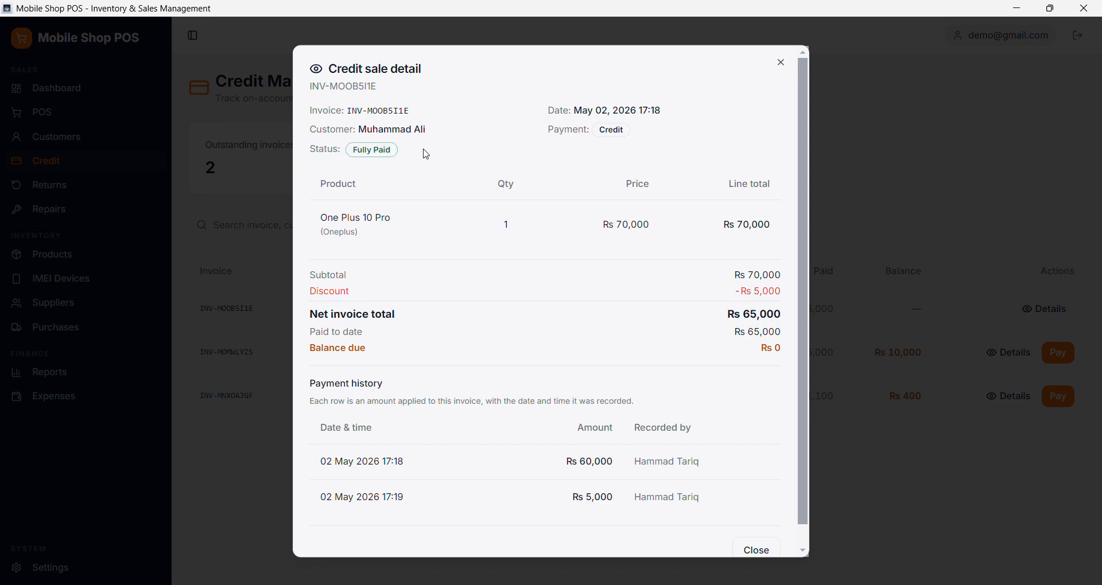
pyautogui.click(781, 63)
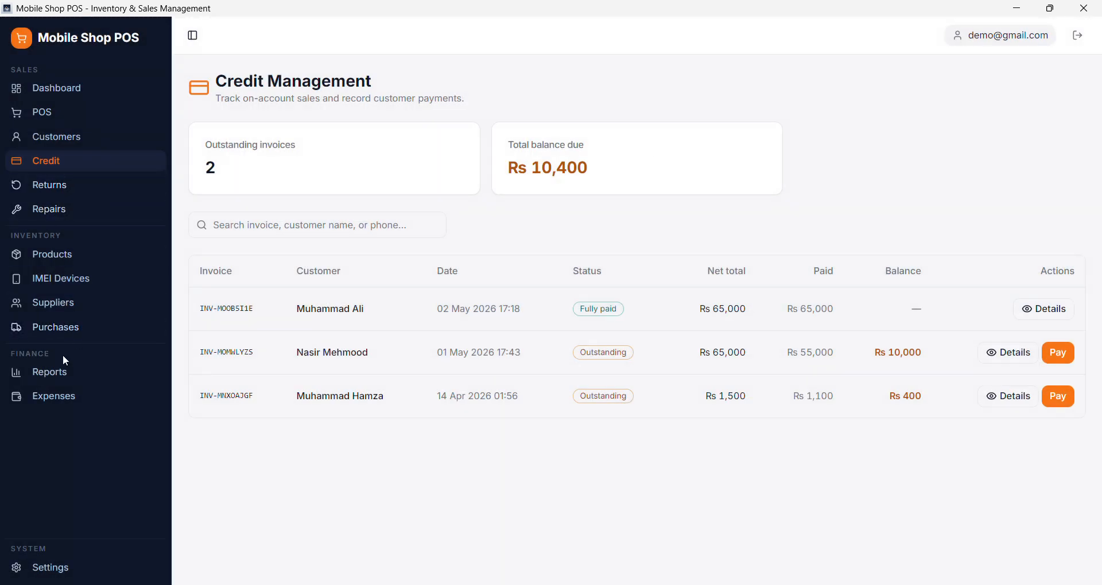
# - Review the total, profit, transactions and upsell figures in the Daily Sales Report
pyautogui.click(60, 372)
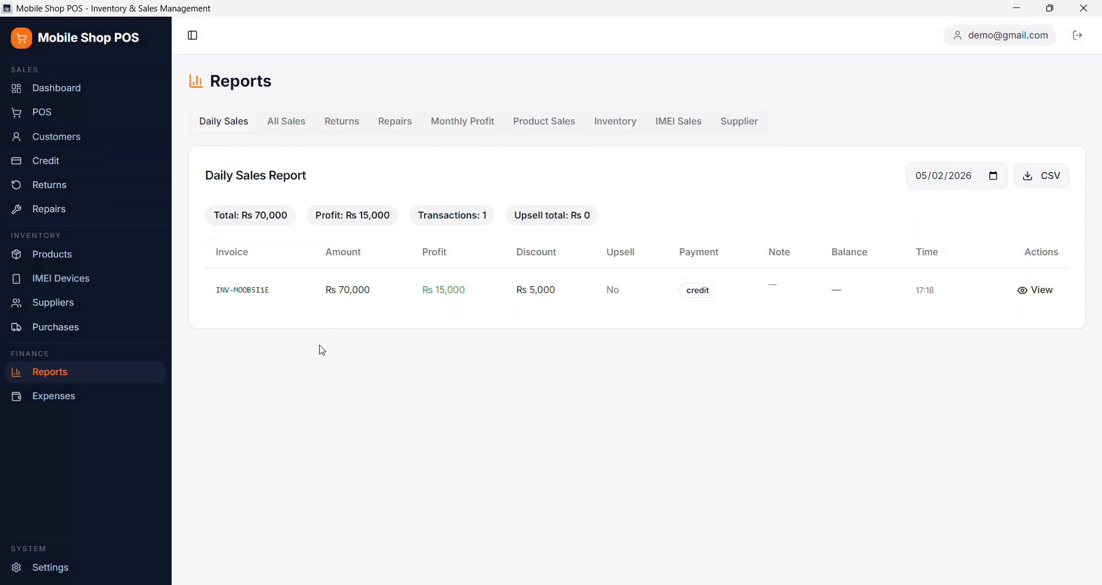
pyautogui.doubleClick(248, 216)
pyautogui.moveTo(264, 213); pyautogui.dragTo(583, 211)
pyautogui.click(633, 218)
# - Examine the customer and payment method in the daily report's sale detail, and close it
pyautogui.click(1035, 290)
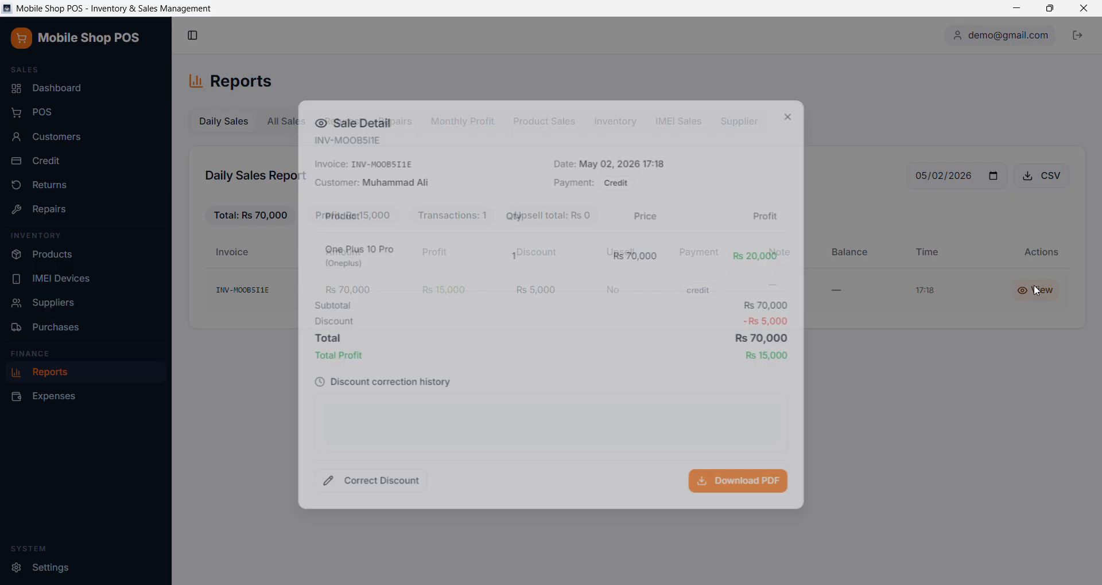
pyautogui.moveTo(310, 188); pyautogui.dragTo(383, 189)
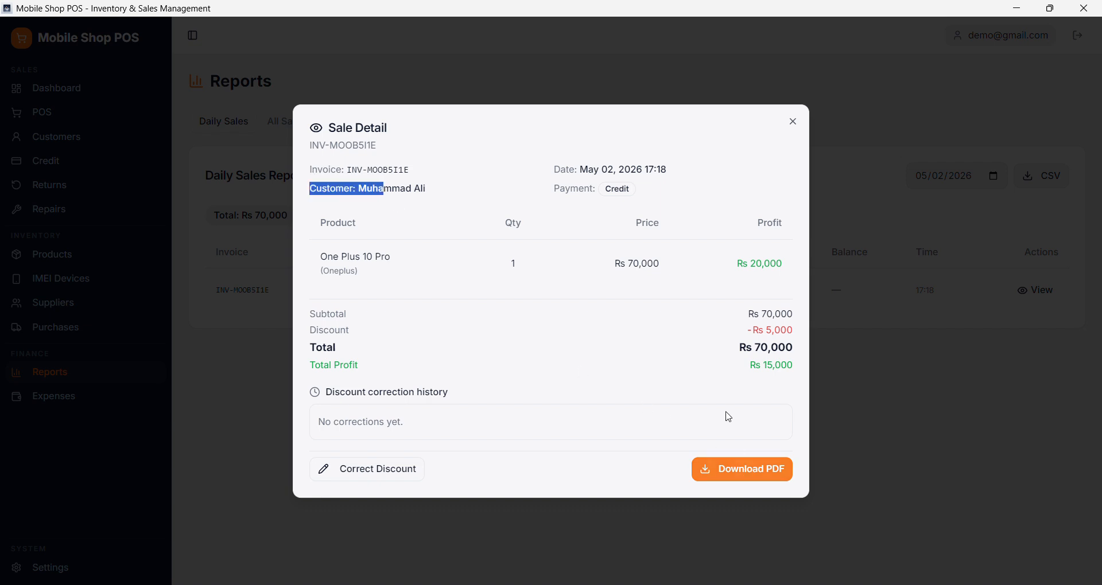
pyautogui.click(794, 121)
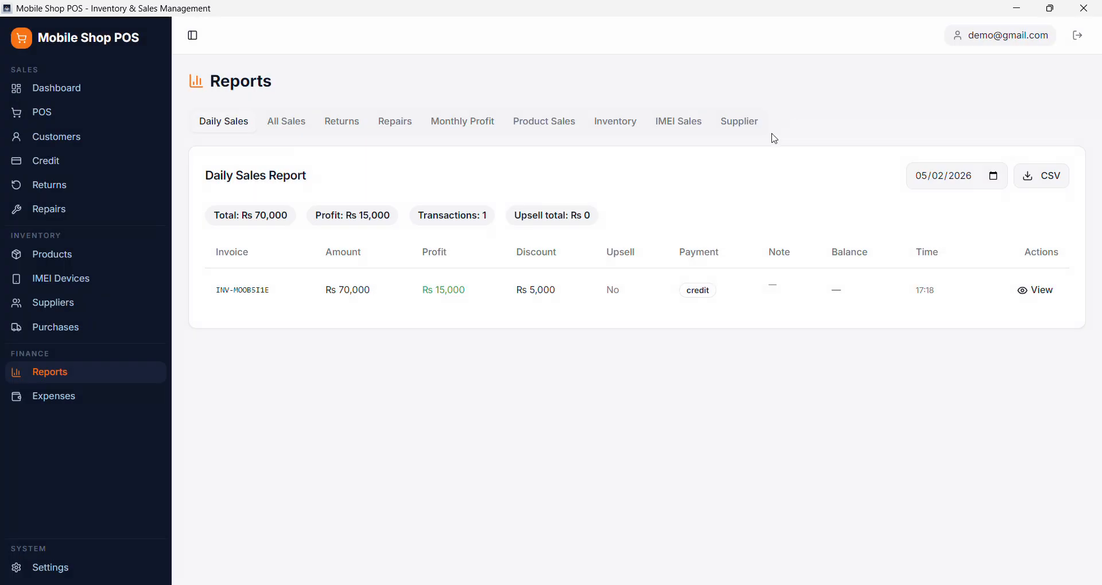
pyautogui.click(1030, 292)
pyautogui.moveTo(552, 189); pyautogui.dragTo(626, 186)
pyautogui.click(793, 122)
# - View the newest sale's detail from the All Sales Report and close it
pyautogui.click(289, 132)
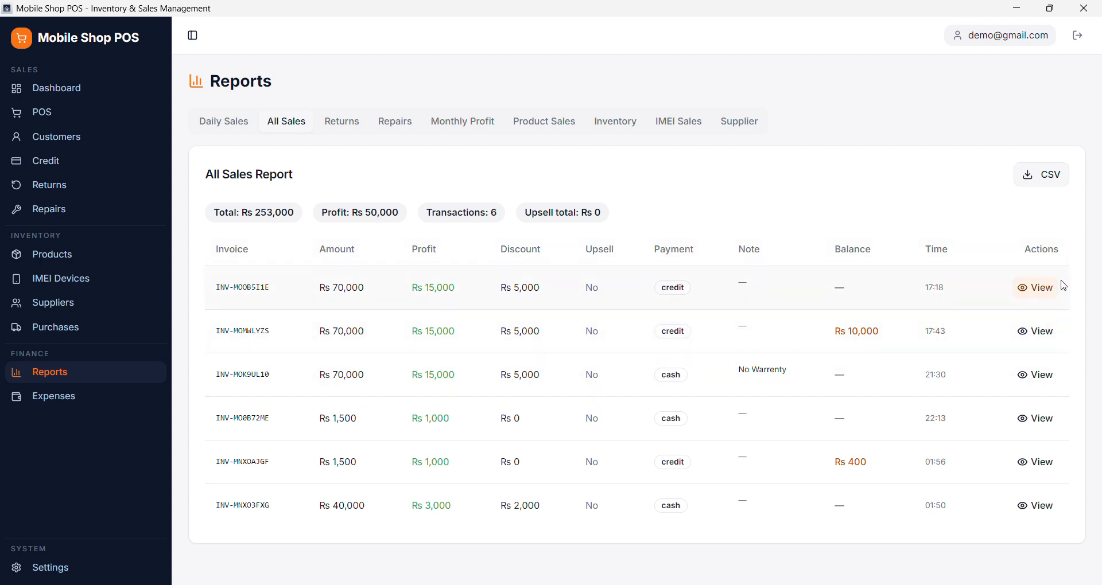
pyautogui.click(1037, 298)
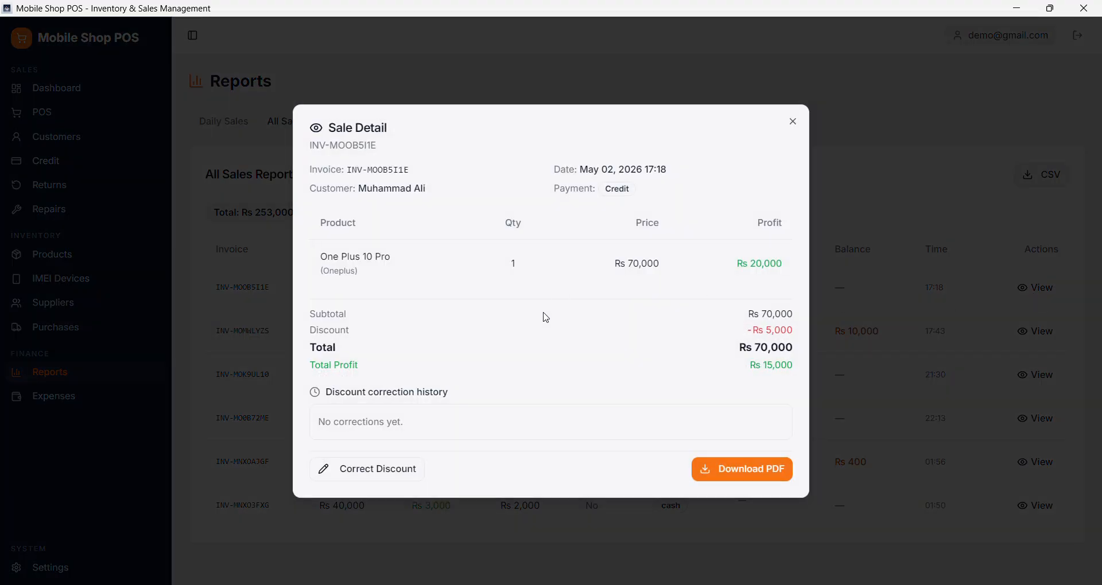
pyautogui.click(792, 122)
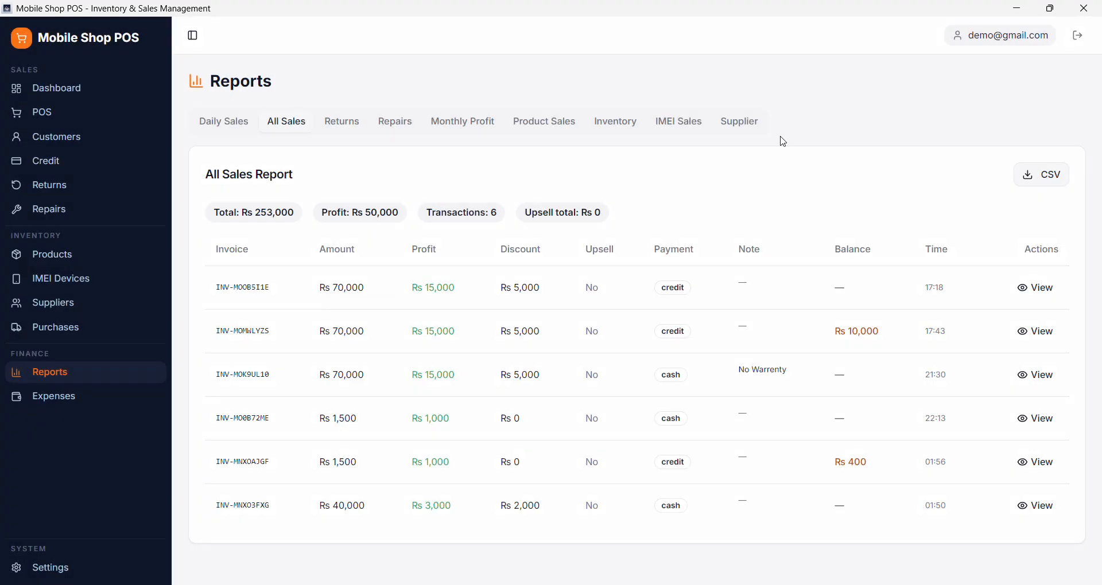